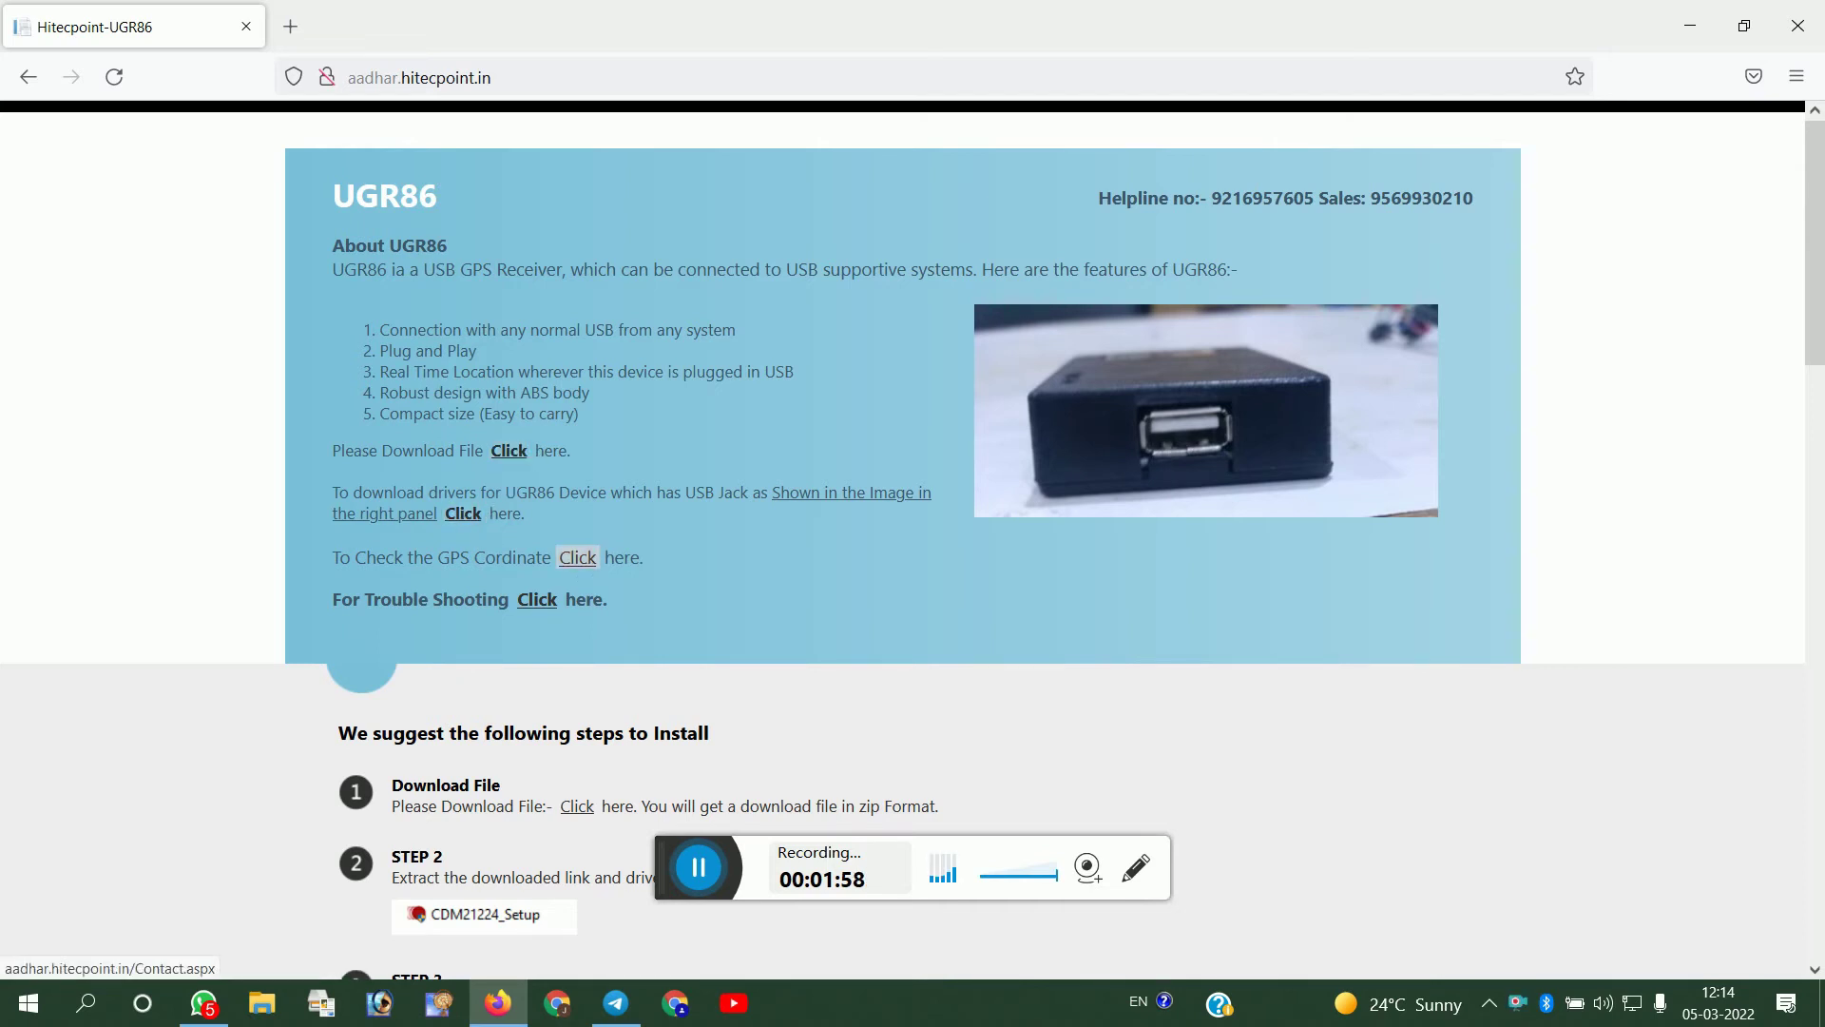
{"action": "scroll", "coordinate": [584, 575], "scroll_direction": "down", "scroll_amount": 3}
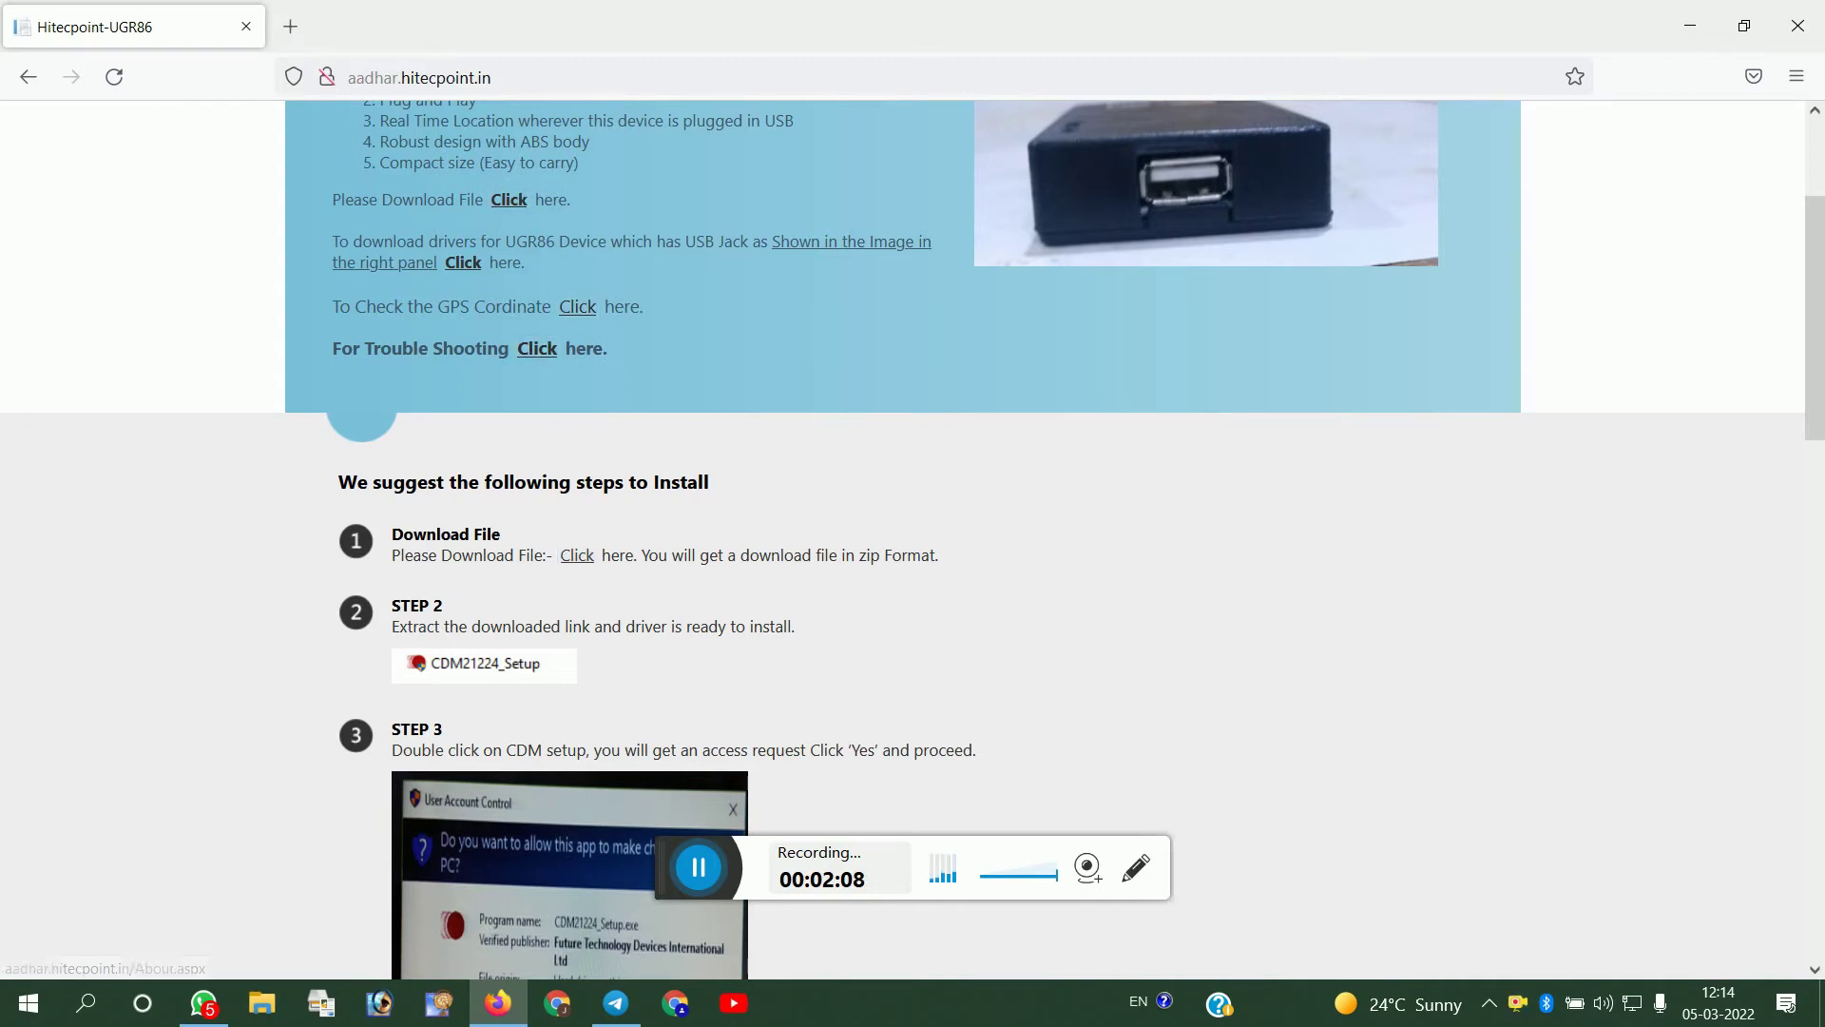
{"action": "left_click", "coordinate": [588, 561]}
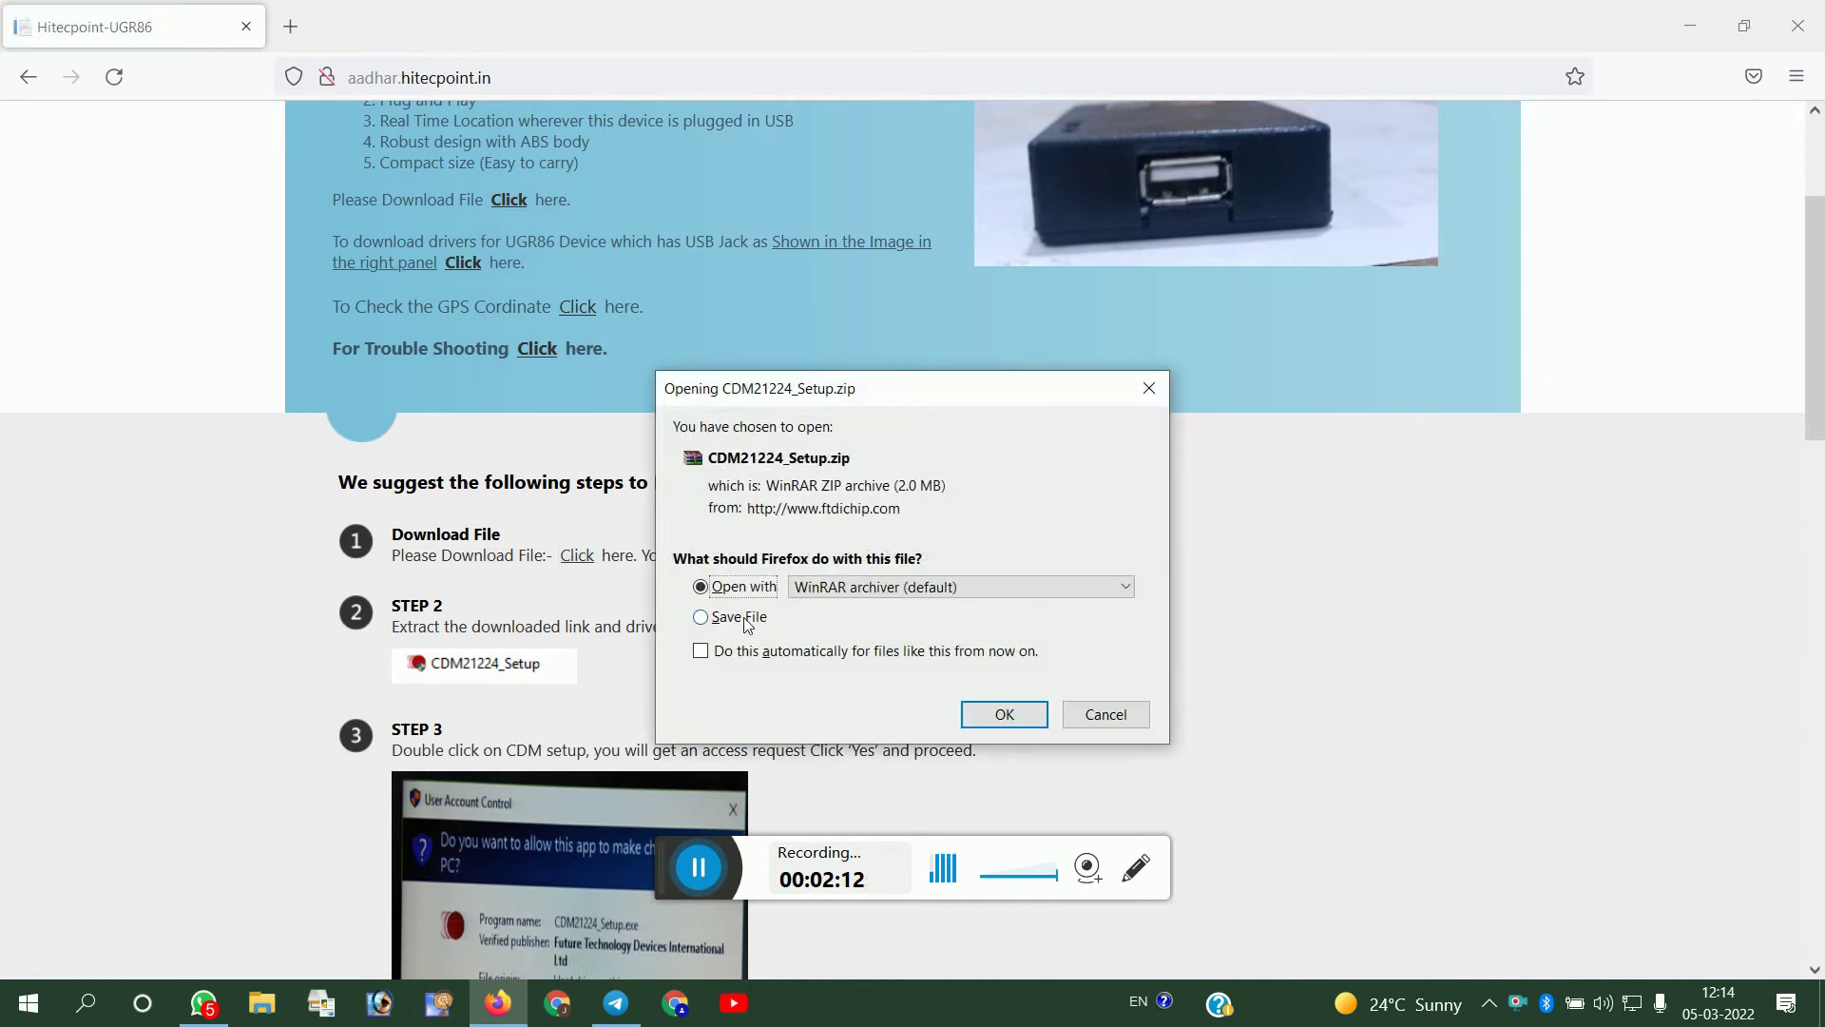
{"action": "left_click", "coordinate": [1106, 714]}
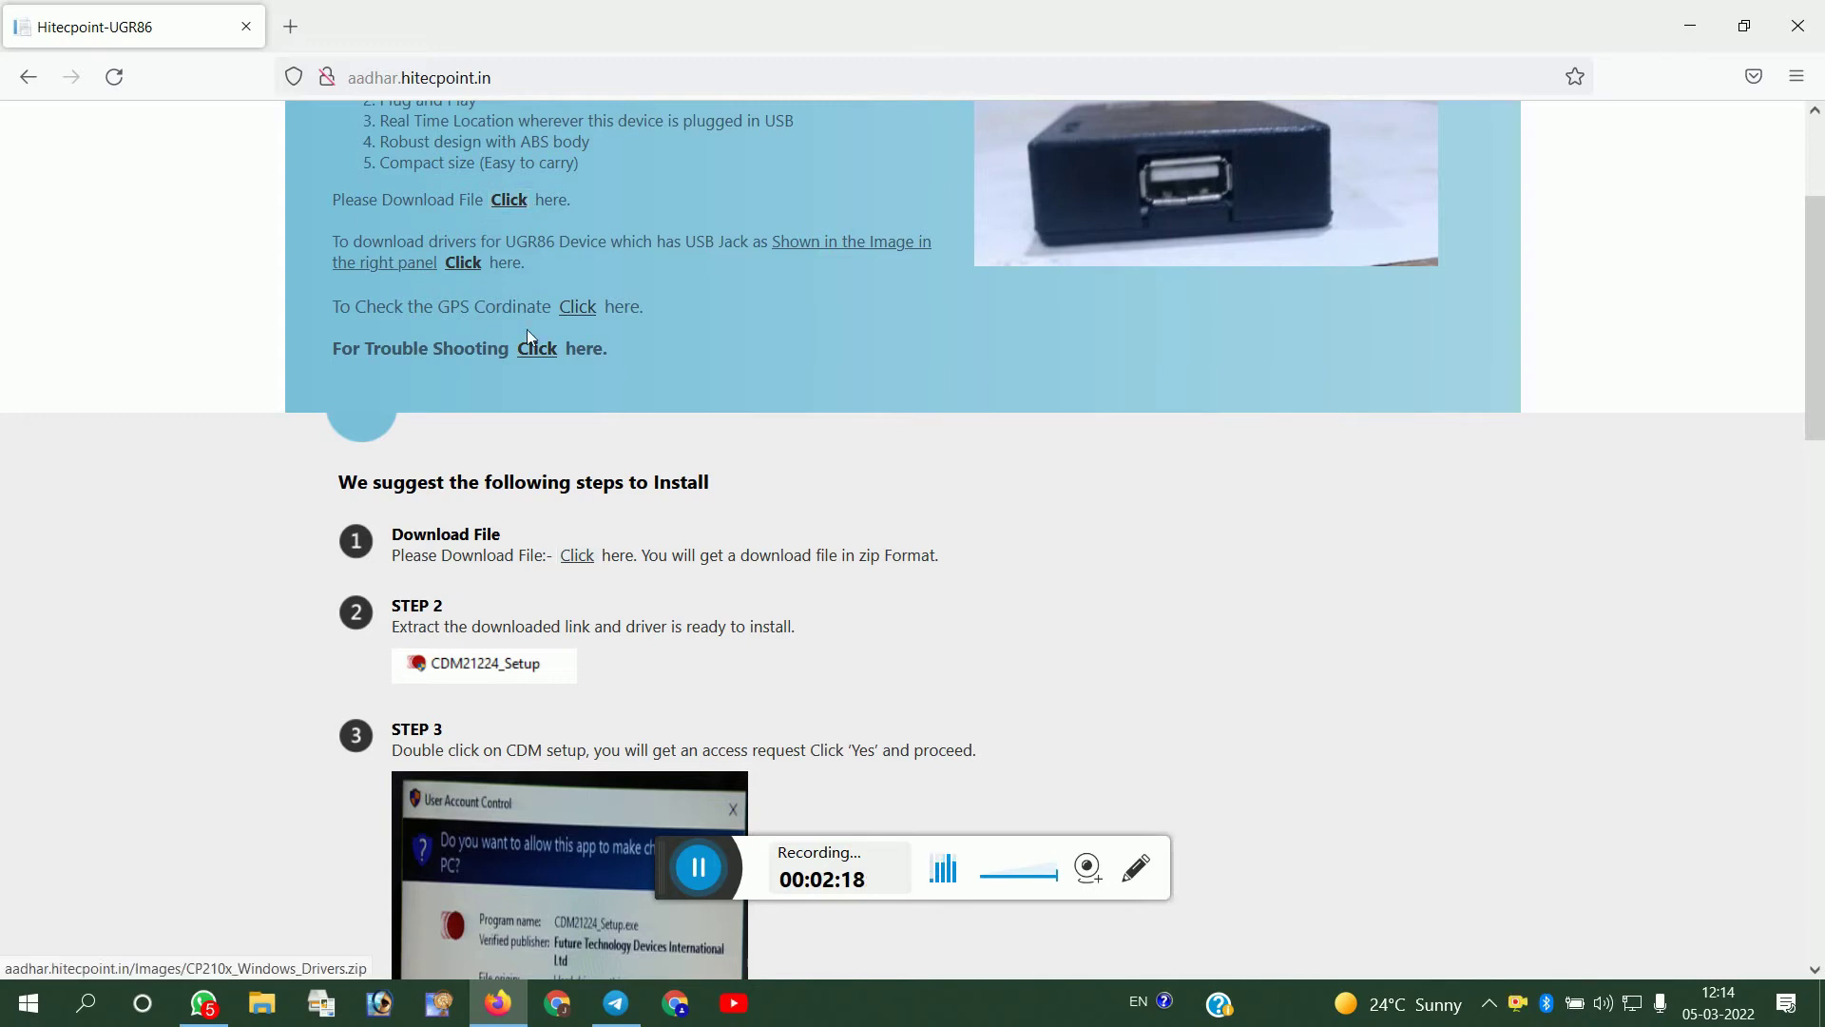
Go to the page for checking the GPS coordinates and save the J-Nav GPS Analyzer 1.0.0.1 executable.
{"action": "left_click_drag", "start_coordinate": [332, 314], "coordinate": [557, 327]}
{"action": "left_click", "coordinate": [622, 338]}
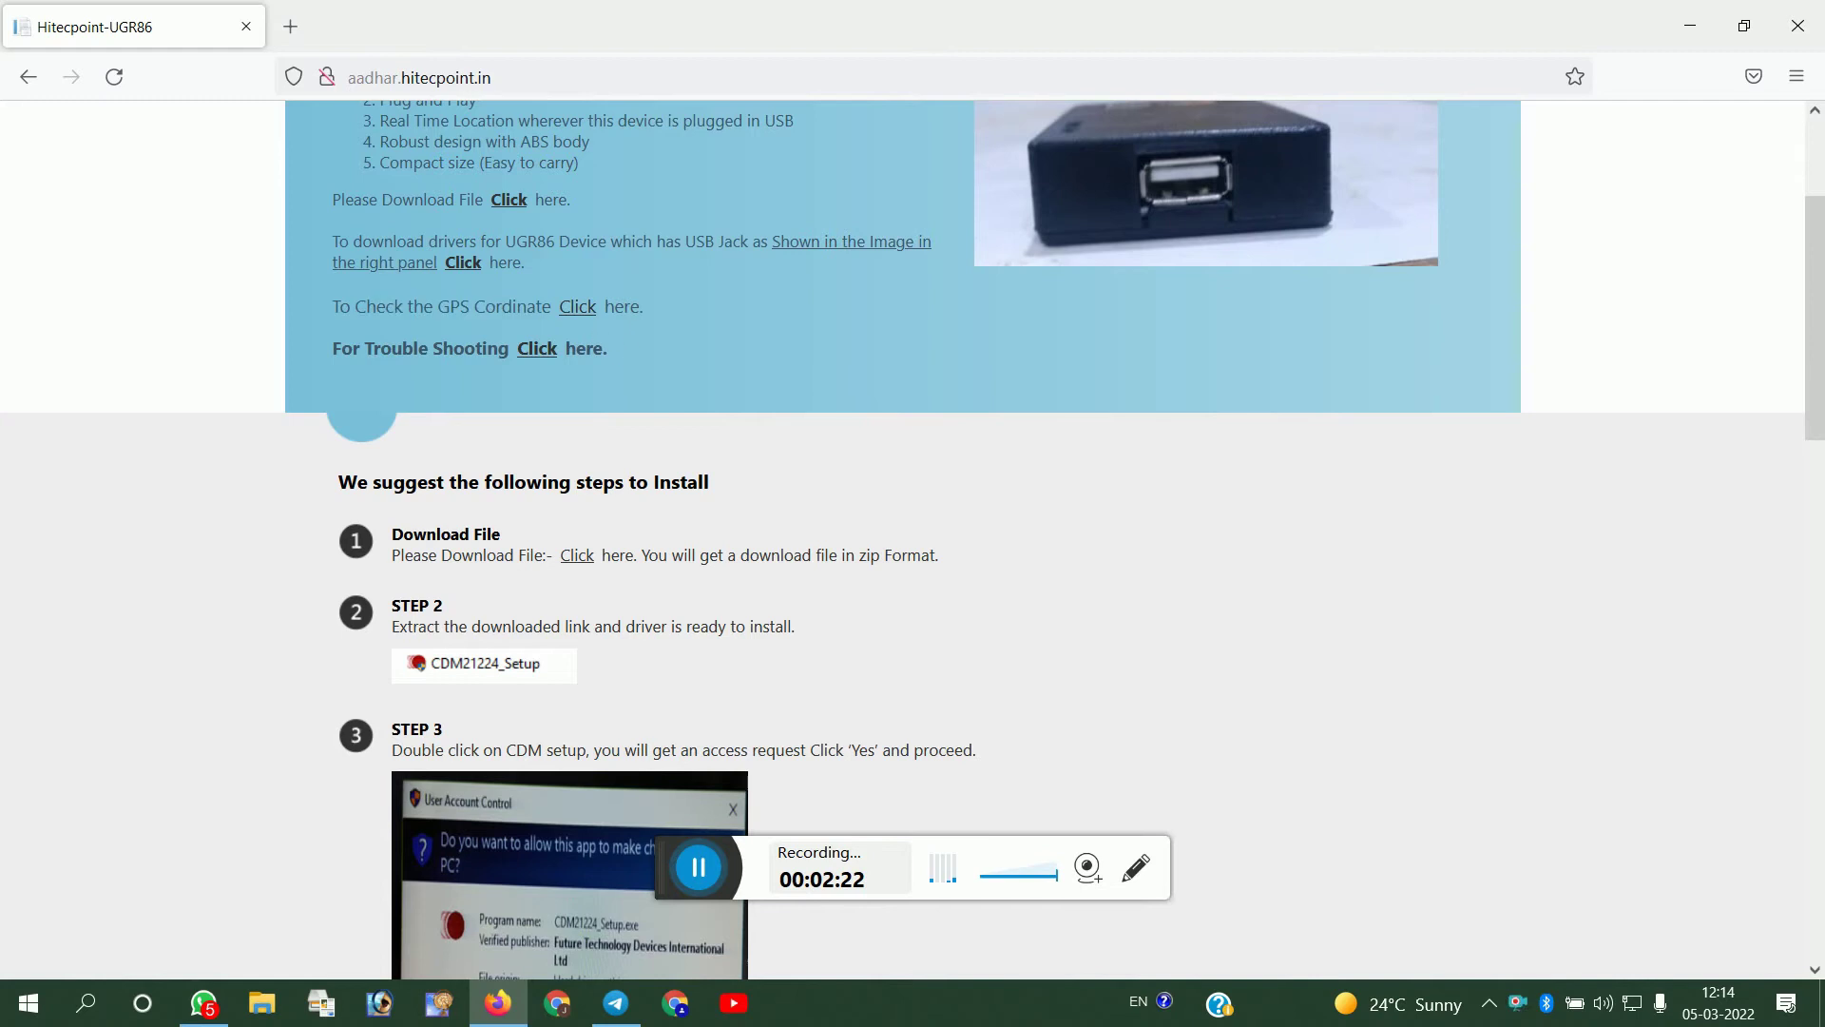
{"action": "left_click", "coordinate": [577, 307]}
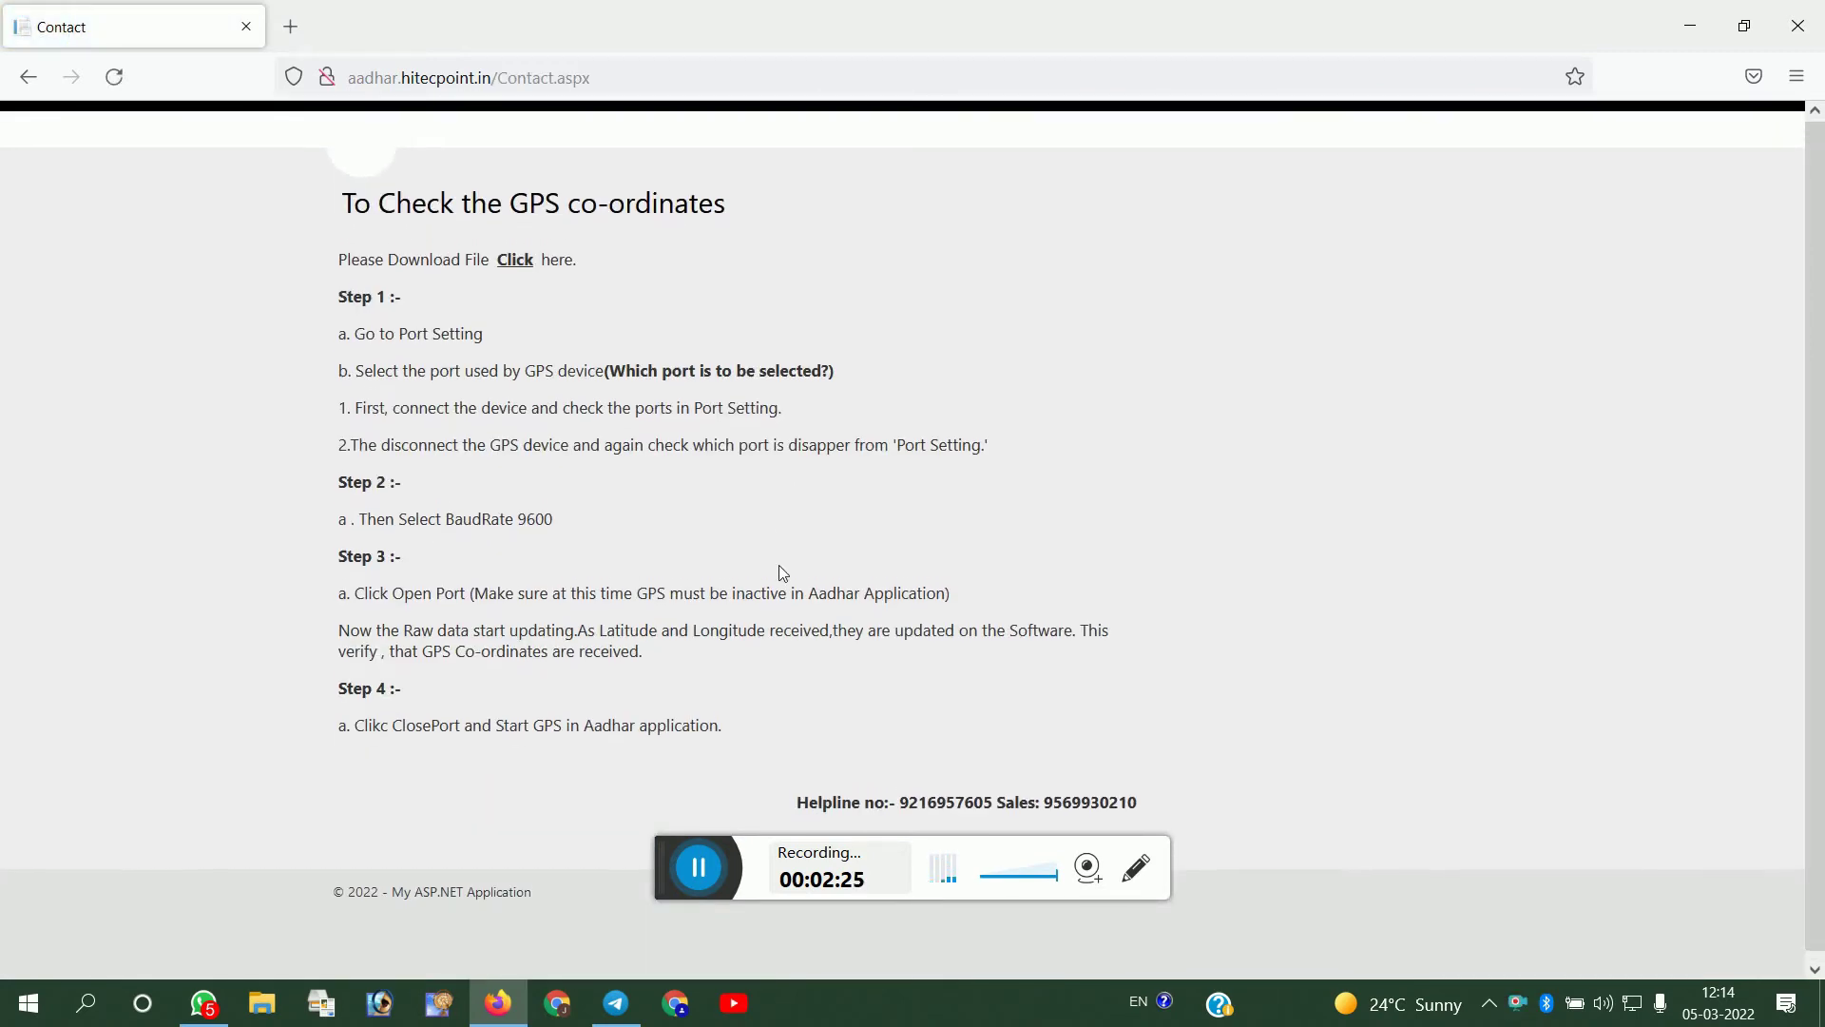
{"action": "left_click", "coordinate": [521, 266]}
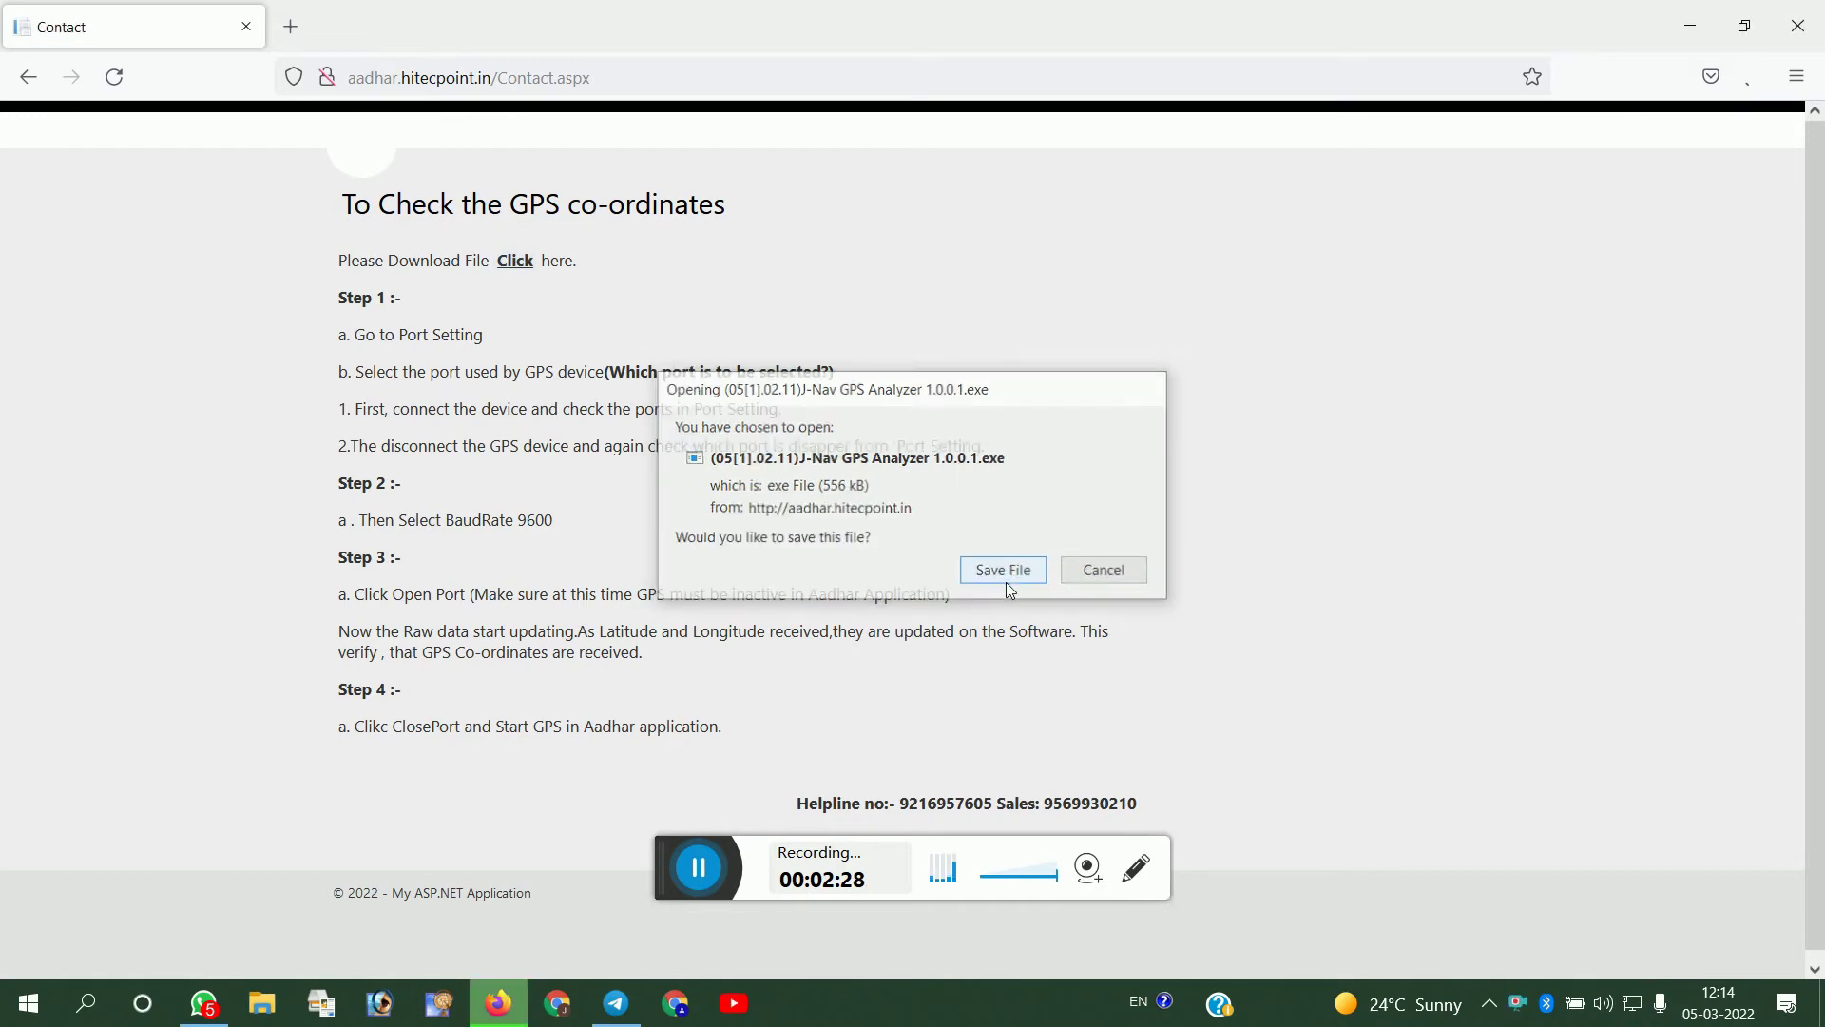
{"action": "left_click", "coordinate": [1004, 570]}
Launch the downloaded J-Nav GPS Analyzer, try to open a port without selecting one, and close the program.
{"action": "left_click", "coordinate": [1754, 84]}
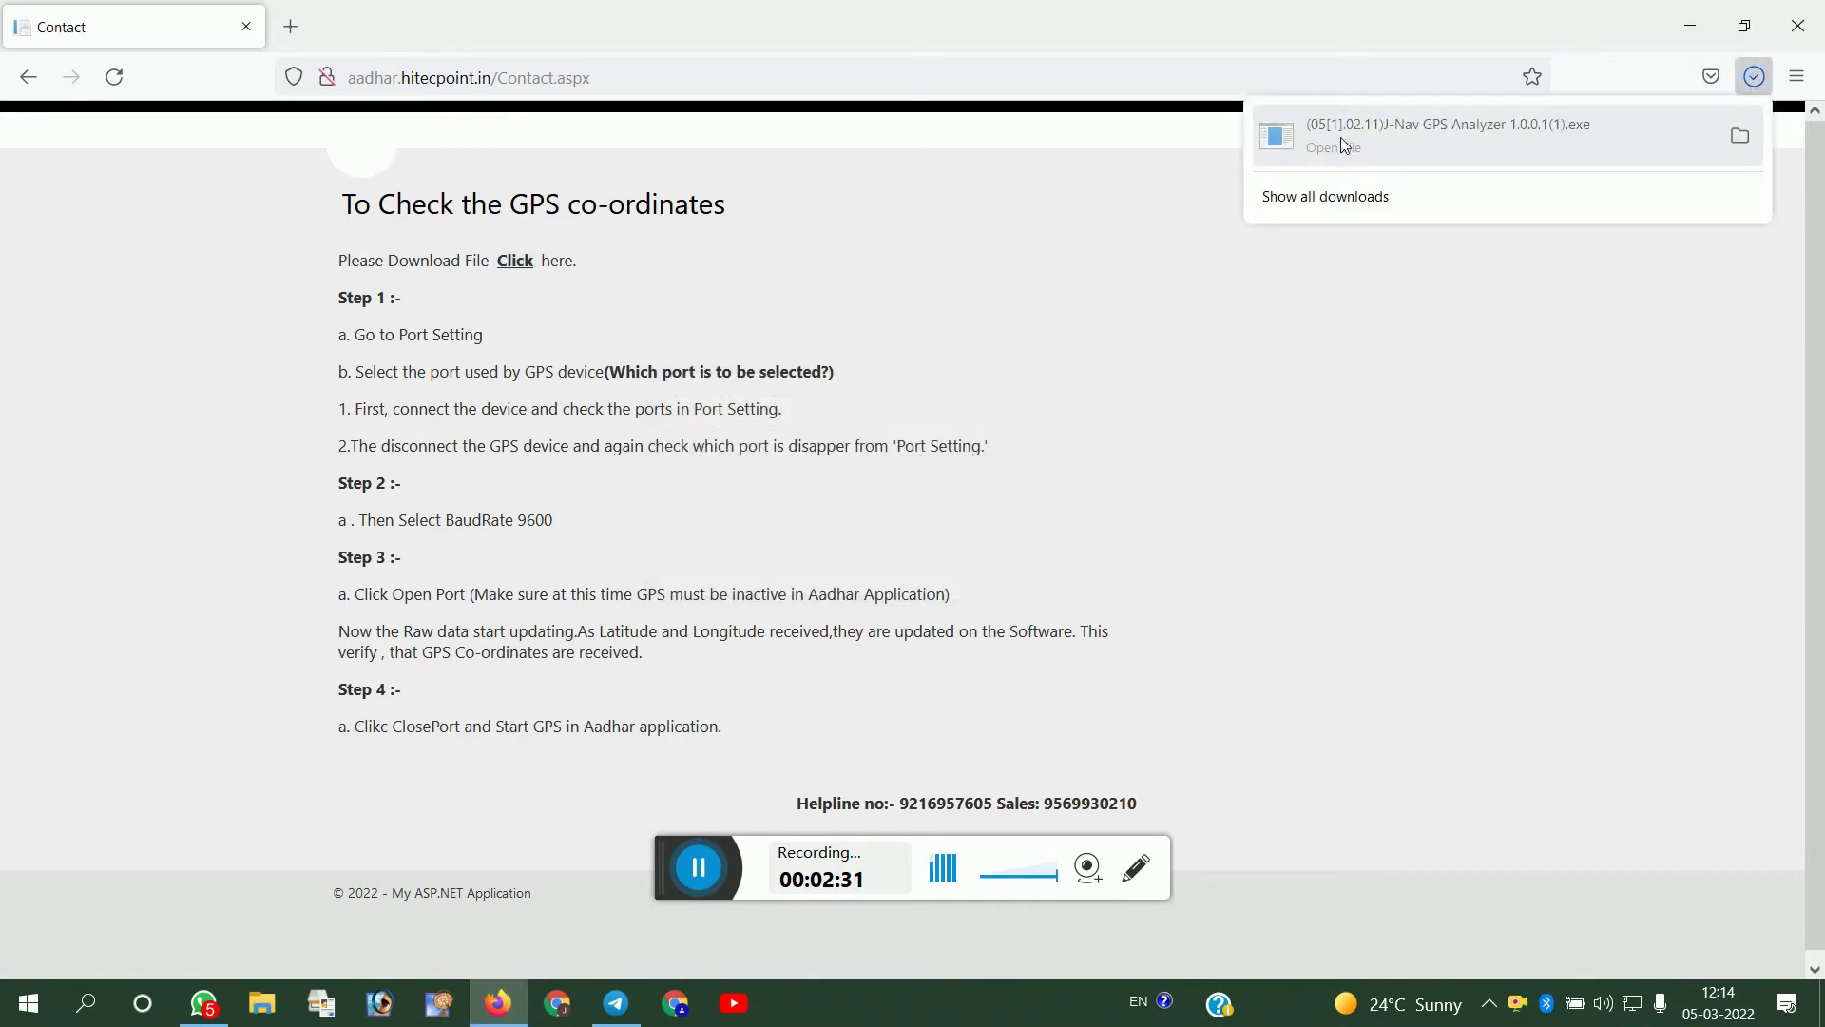
{"action": "left_click", "coordinate": [1406, 141]}
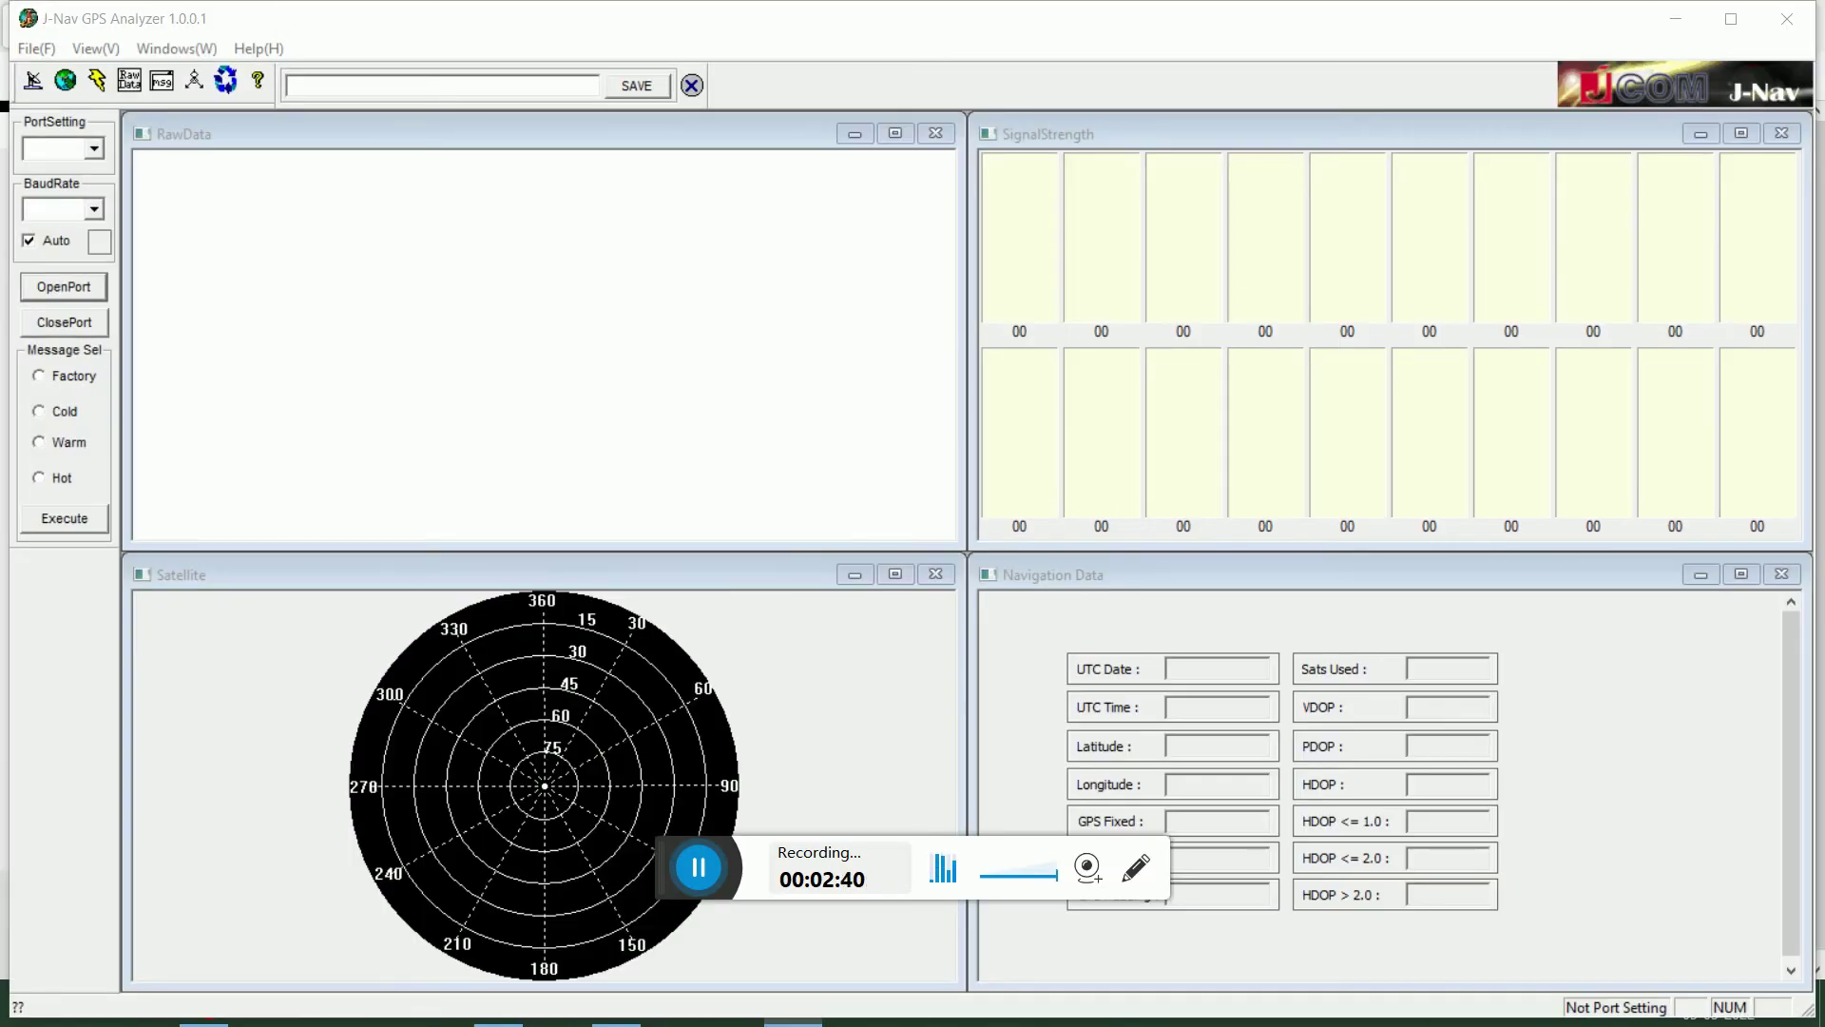
{"action": "left_click", "coordinate": [84, 289]}
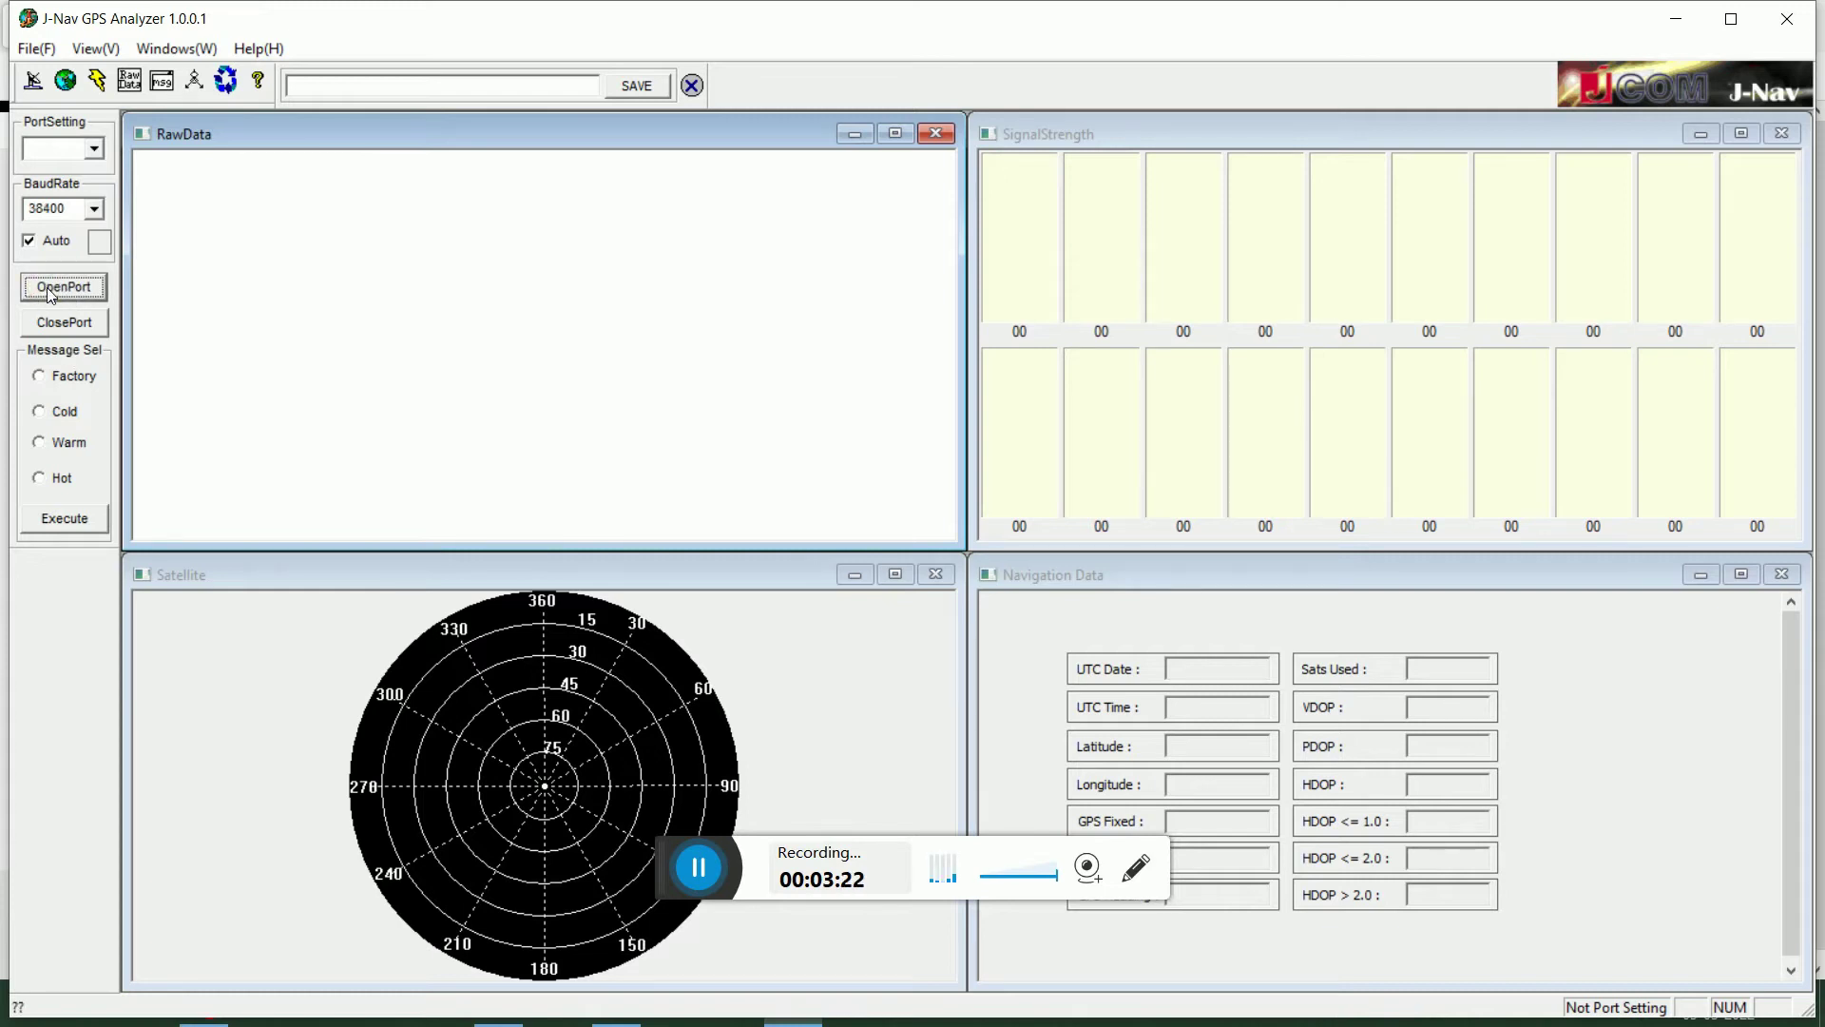
{"action": "left_click", "coordinate": [1770, 19]}
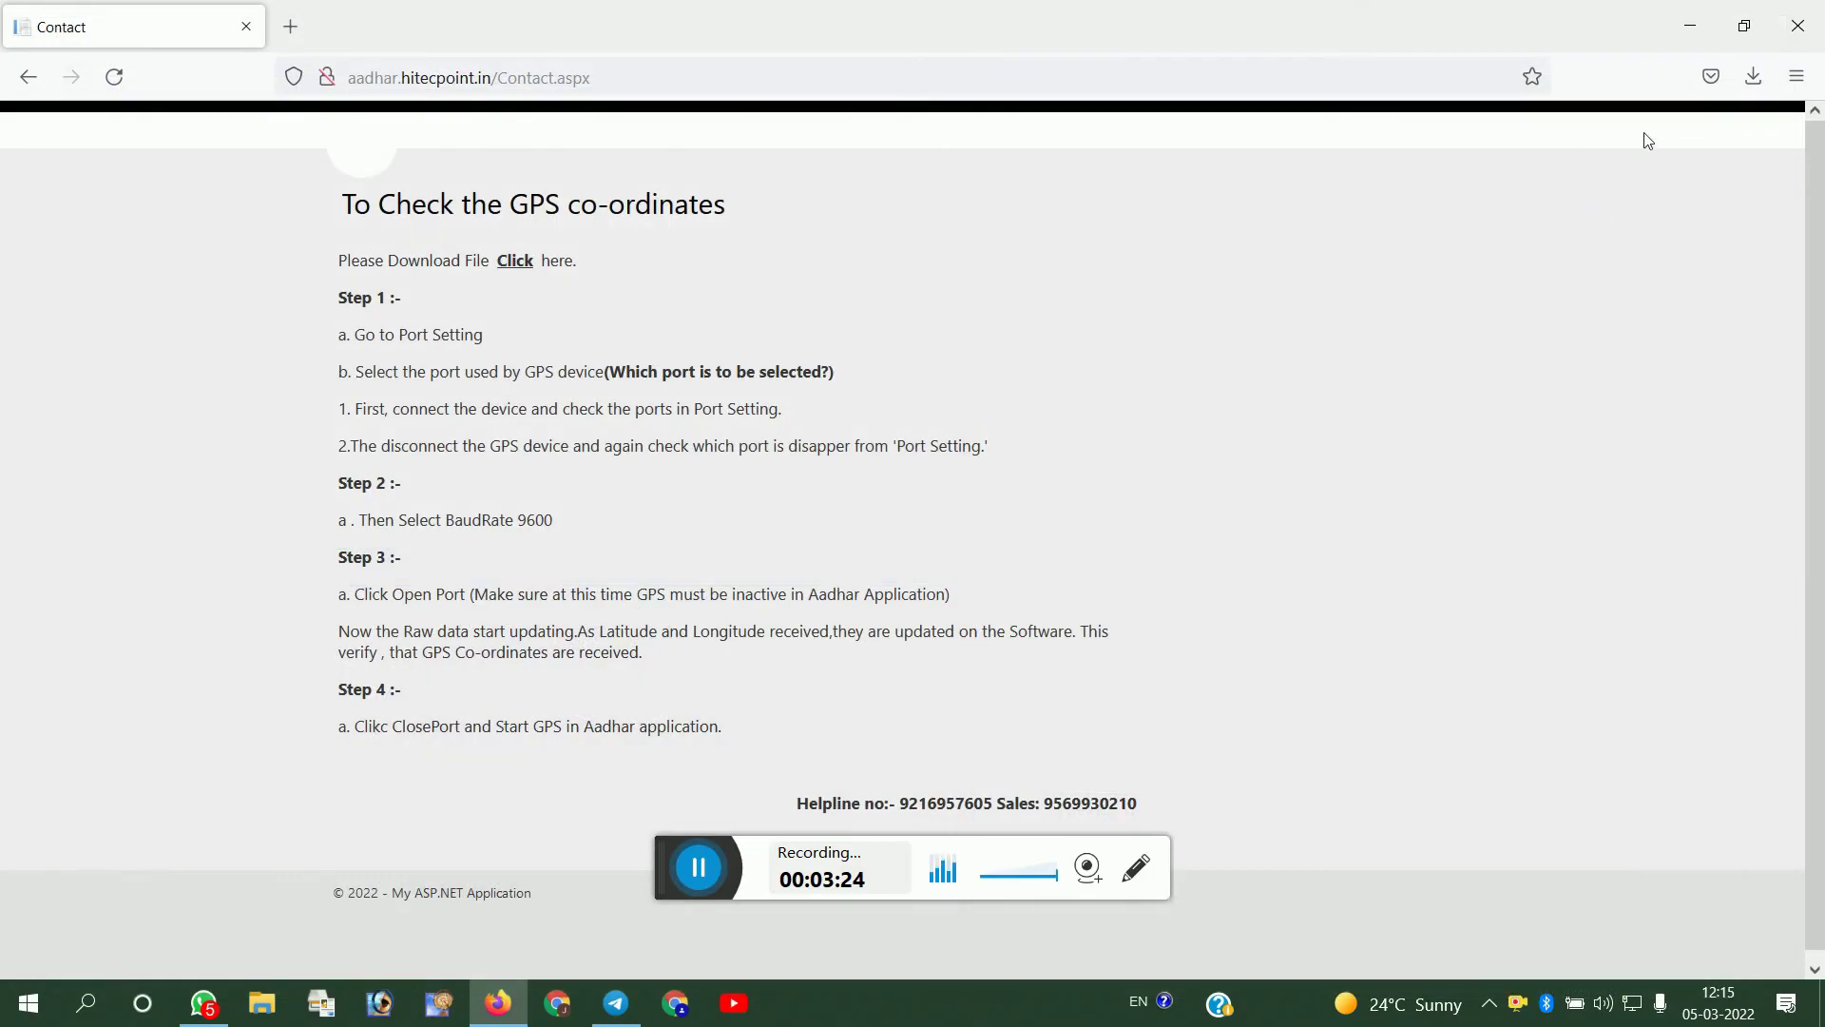
Relaunch the J-Nav GPS Analyzer from the recent downloads, open port COM2 and inspect the available port choices.
{"action": "left_click", "coordinate": [1754, 77]}
{"action": "left_click", "coordinate": [1555, 162]}
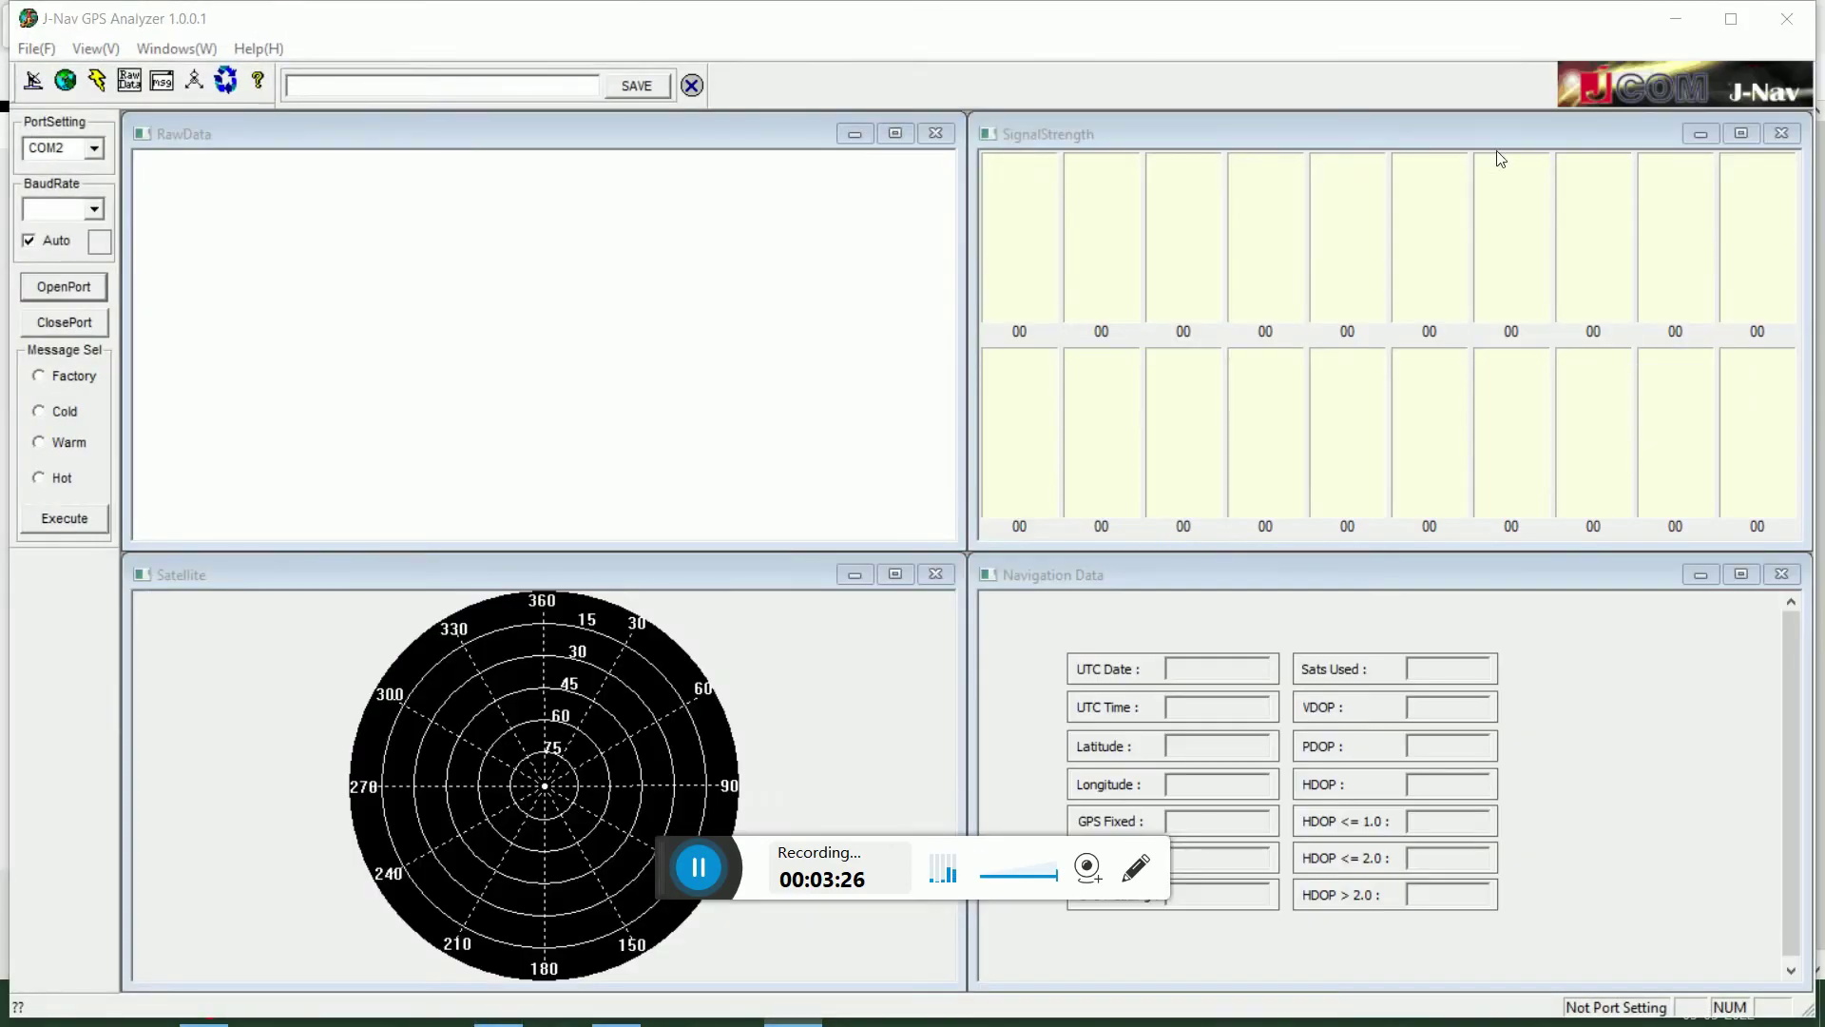
{"action": "left_click", "coordinate": [68, 288]}
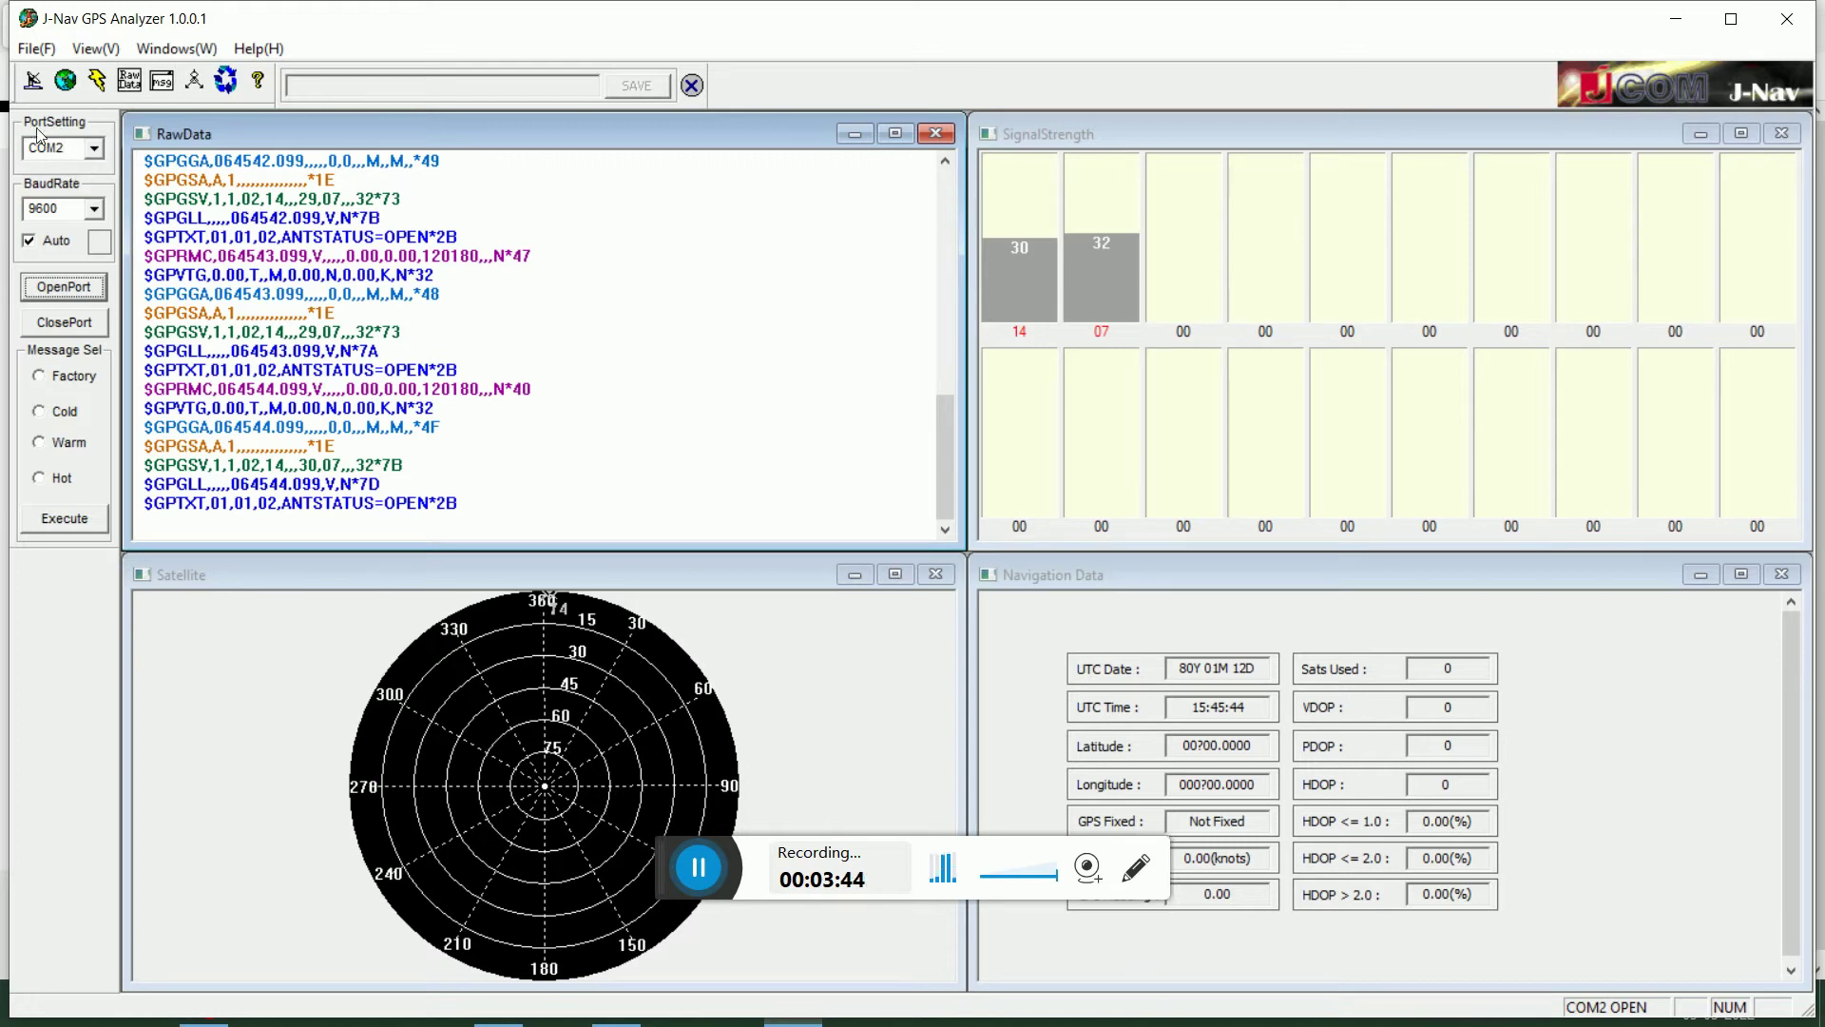
{"action": "left_click", "coordinate": [94, 149]}
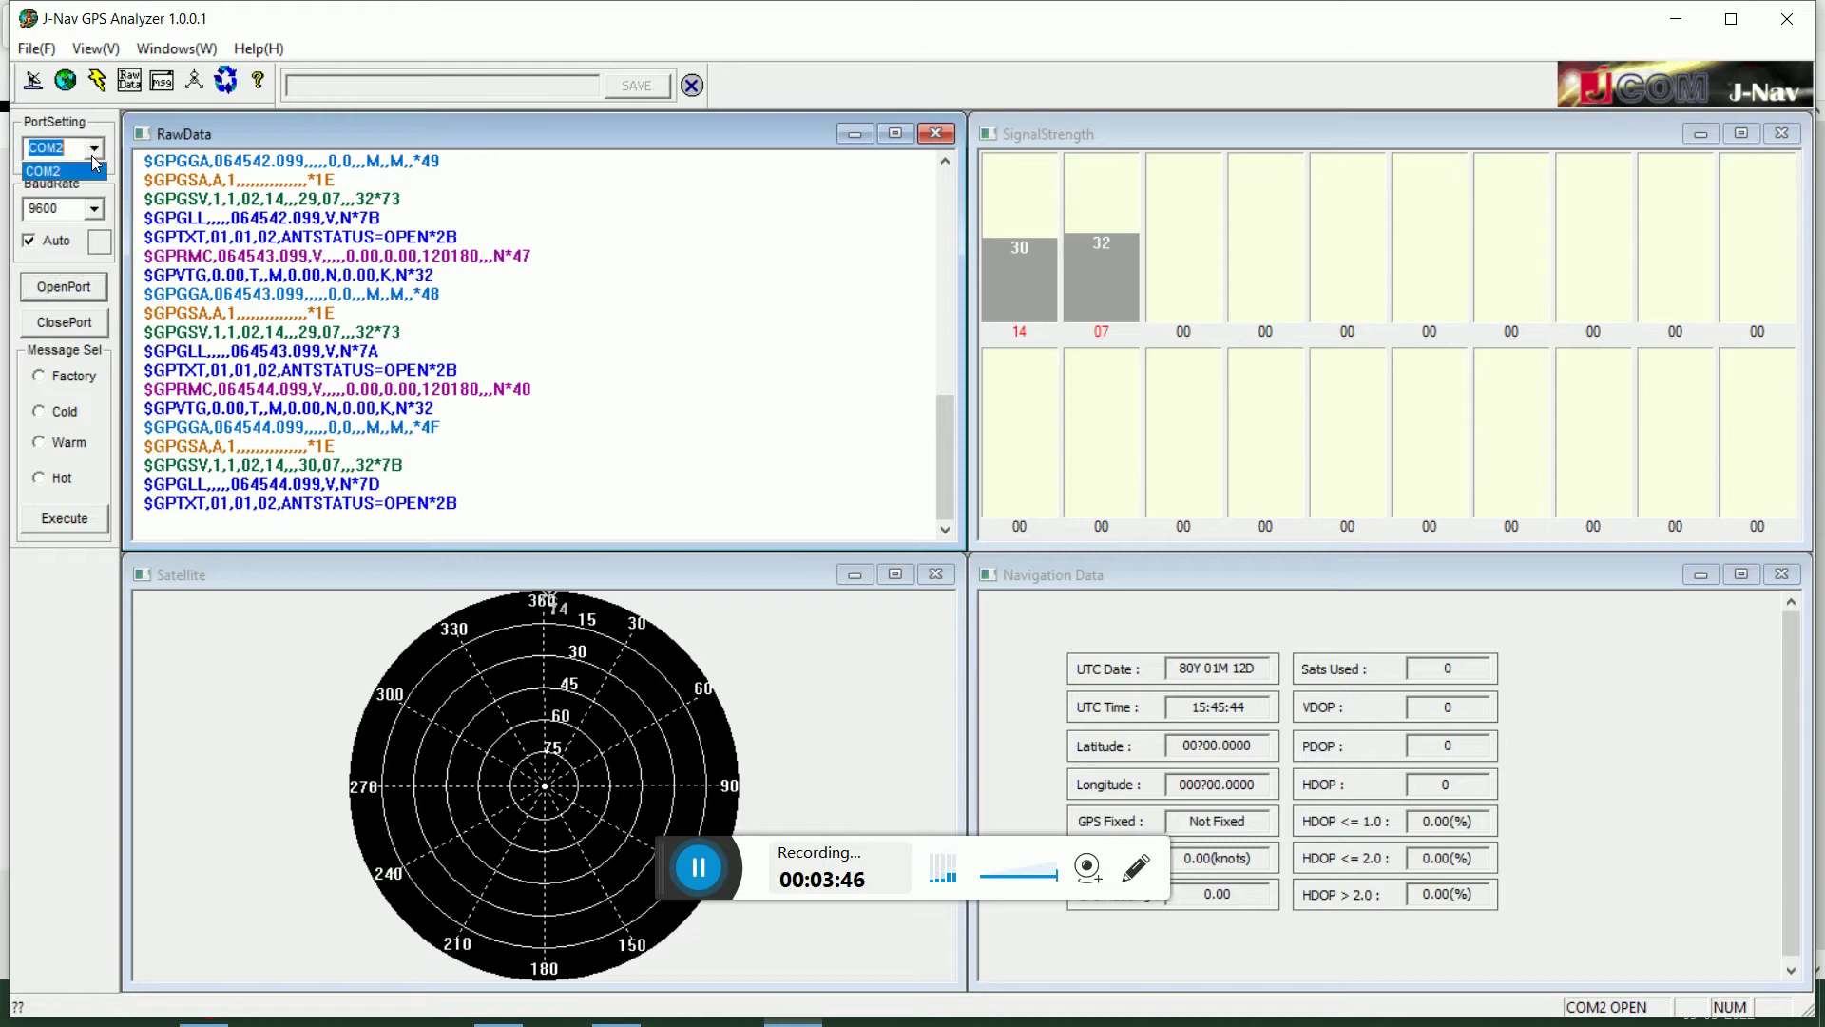
{"action": "left_click", "coordinate": [96, 163]}
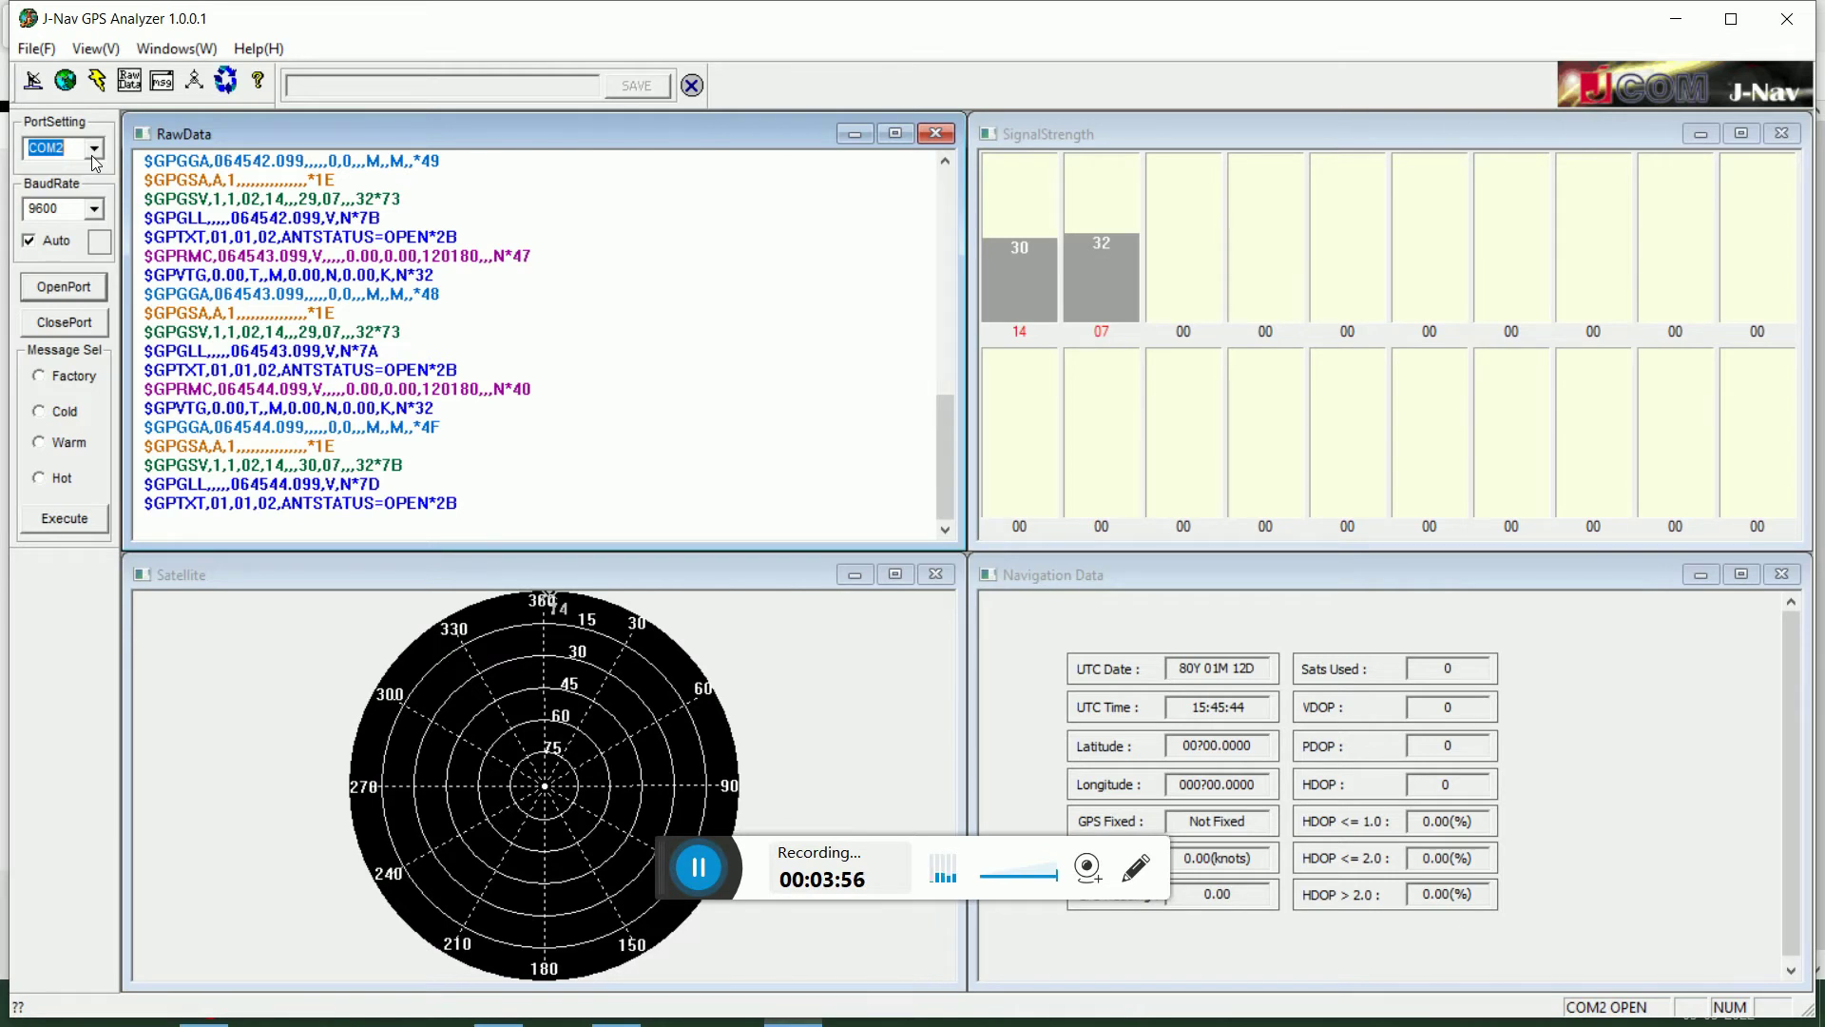
{"action": "left_click", "coordinate": [76, 297]}
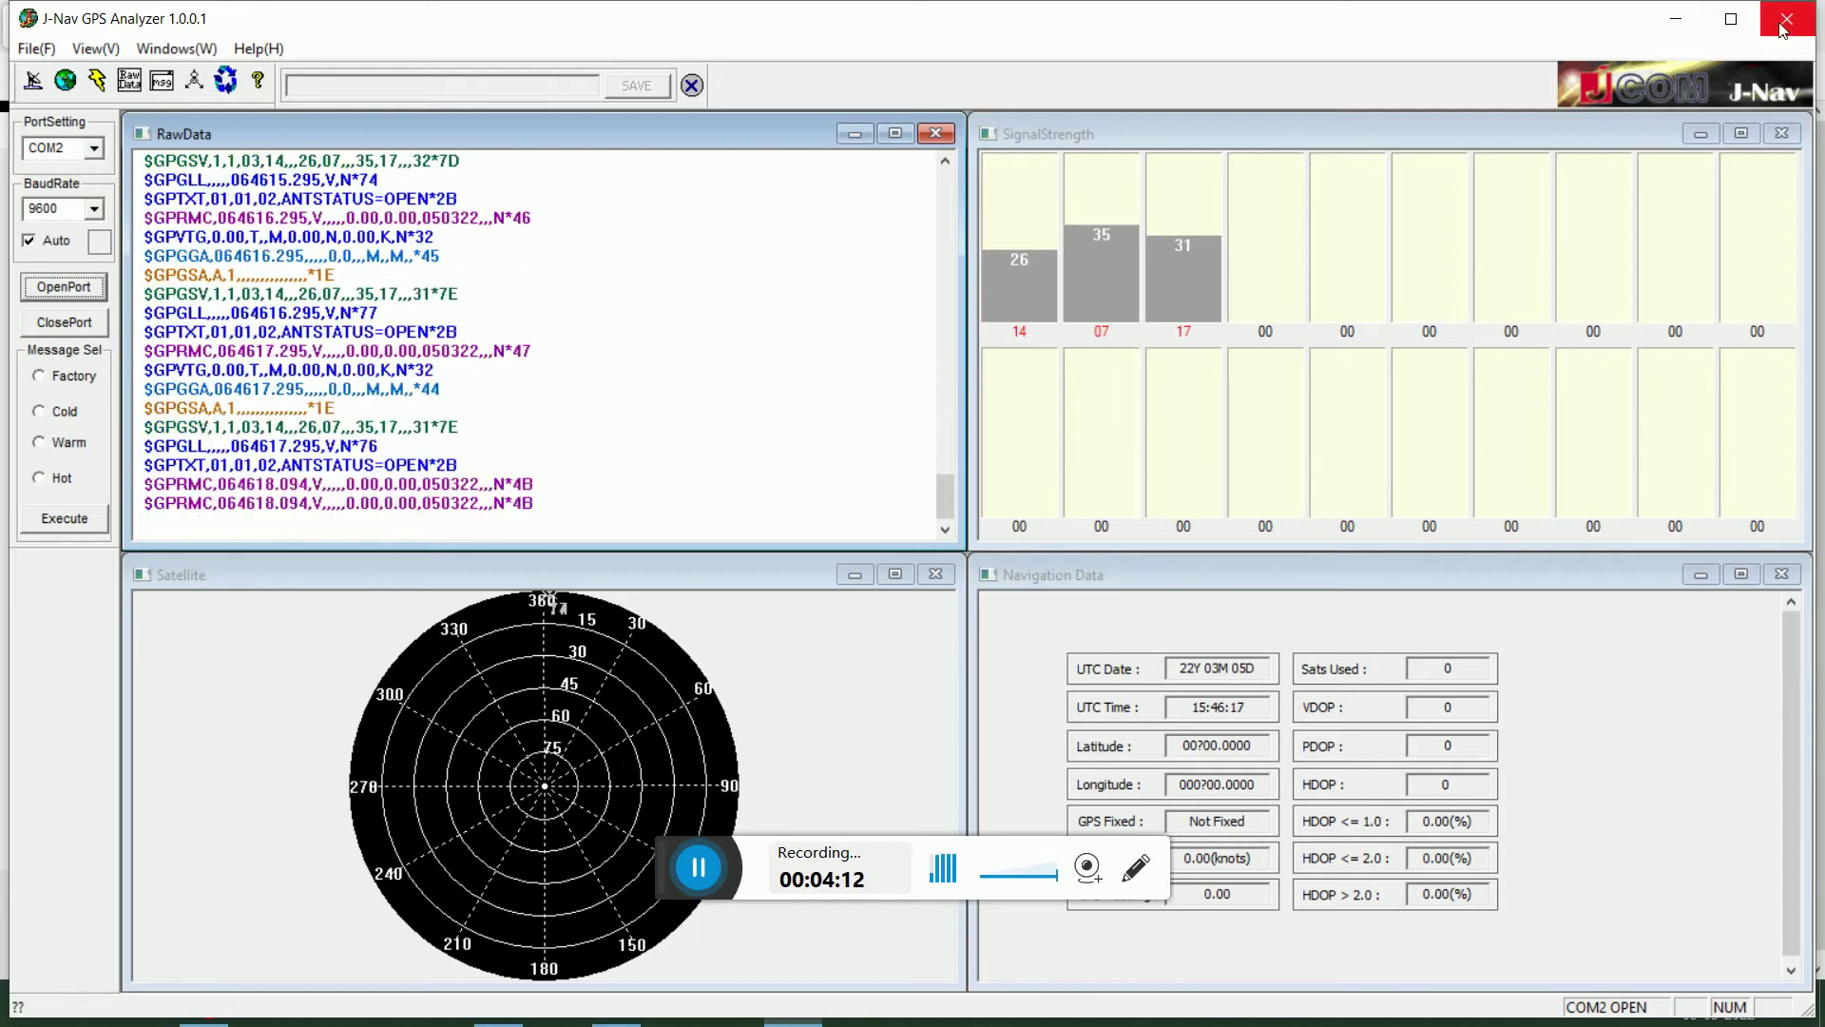
Return to the desktop and bring up Device Manager in the Computer Management of This PC.
{"action": "left_click", "coordinate": [1694, 36]}
{"action": "left_click", "coordinate": [1694, 36]}
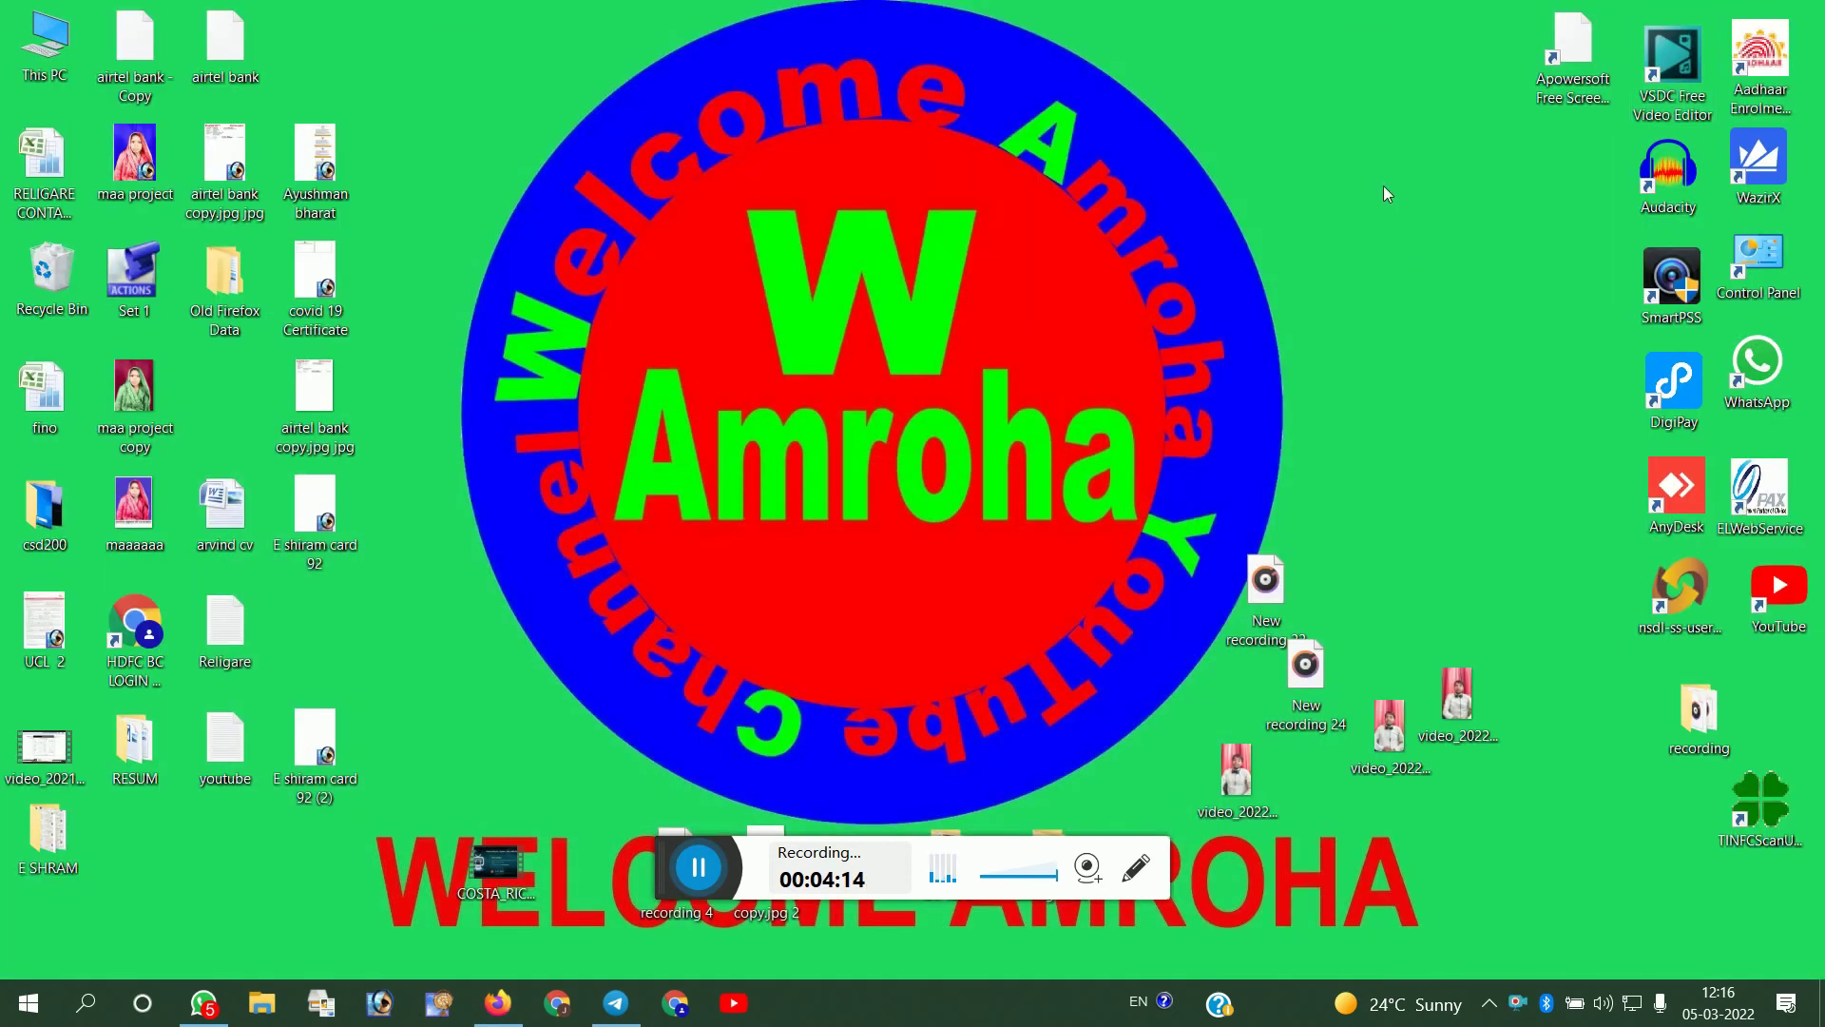
{"action": "right_click", "coordinate": [859, 162]}
{"action": "left_click", "coordinate": [908, 234]}
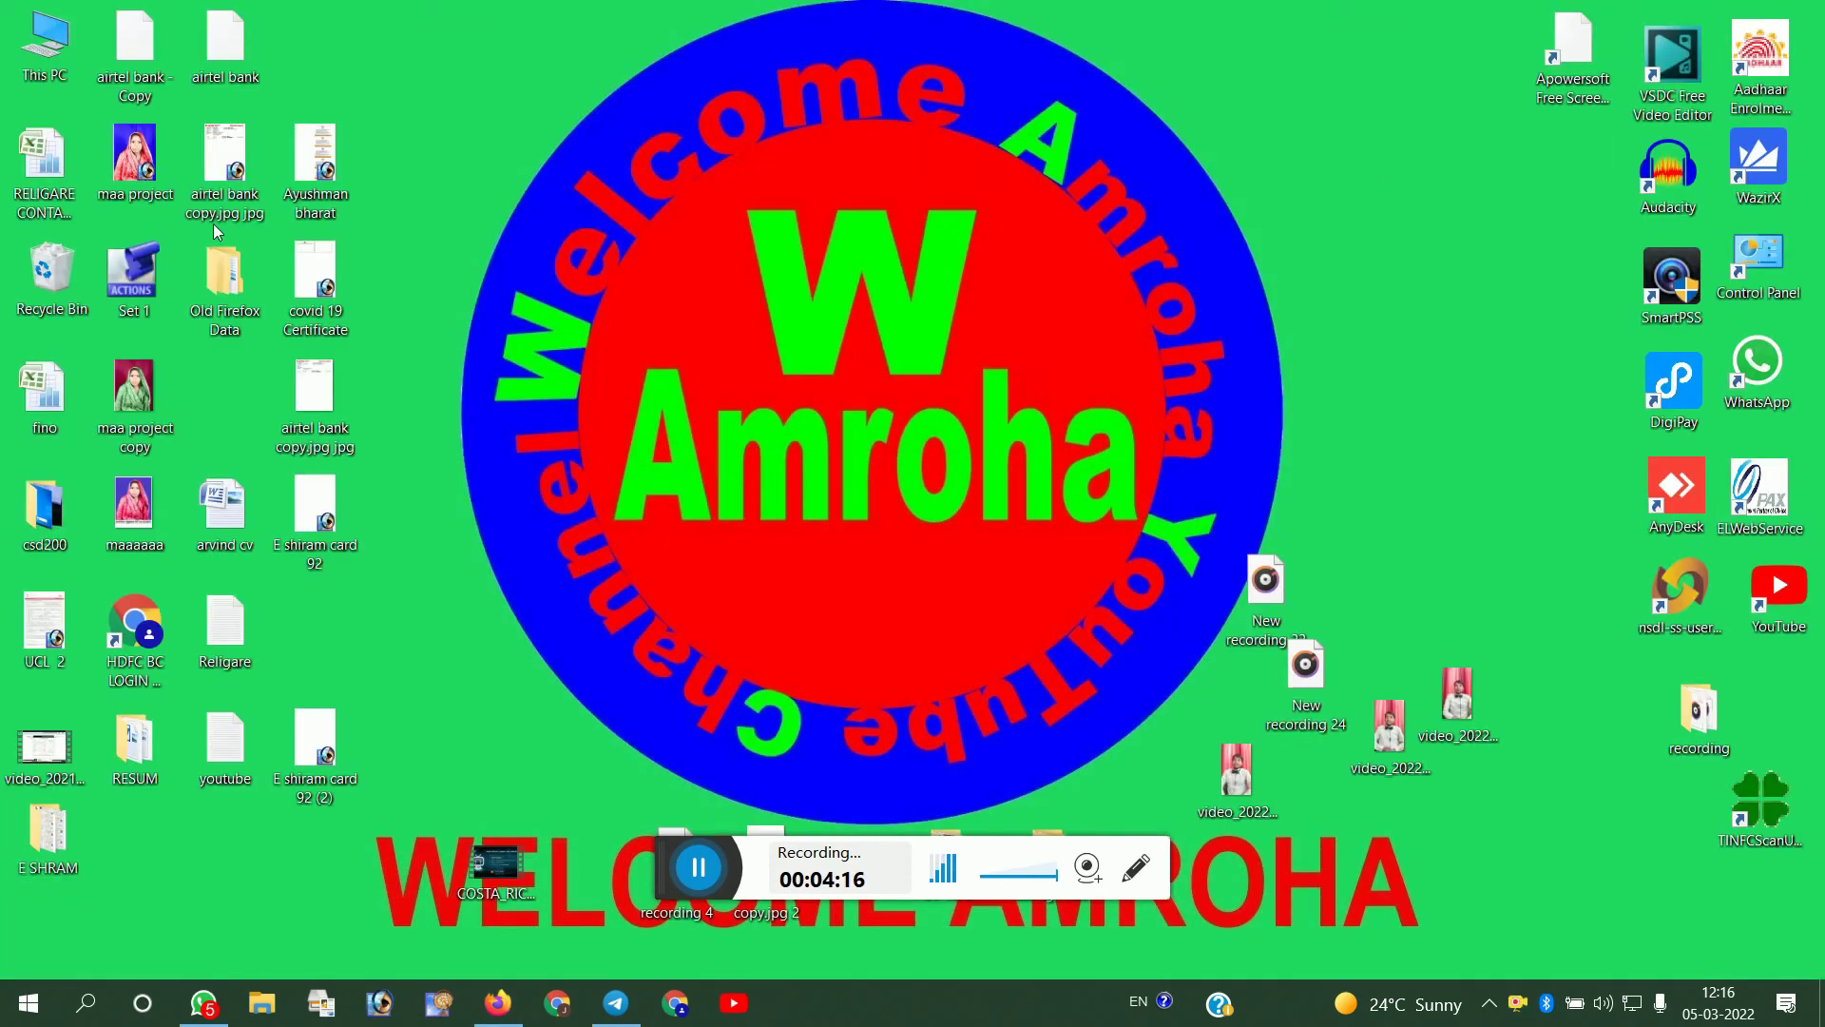
{"action": "right_click", "coordinate": [48, 38]}
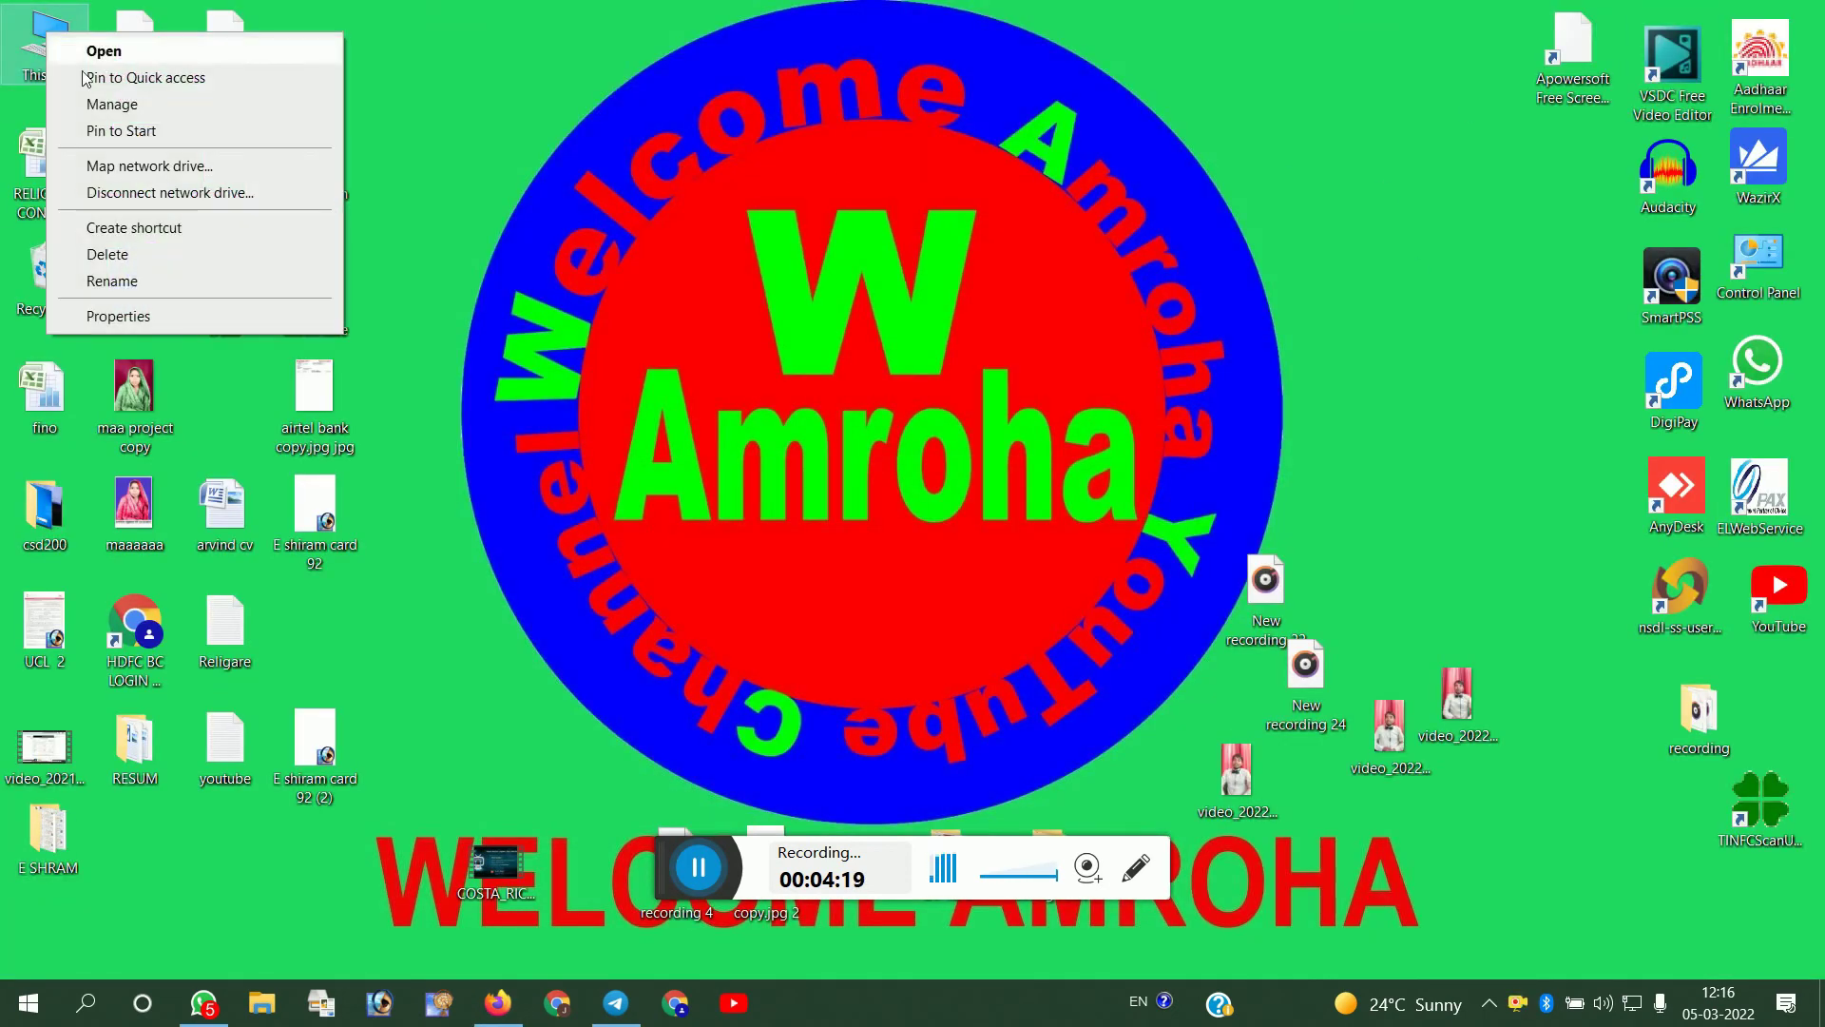
{"action": "left_click", "coordinate": [122, 106]}
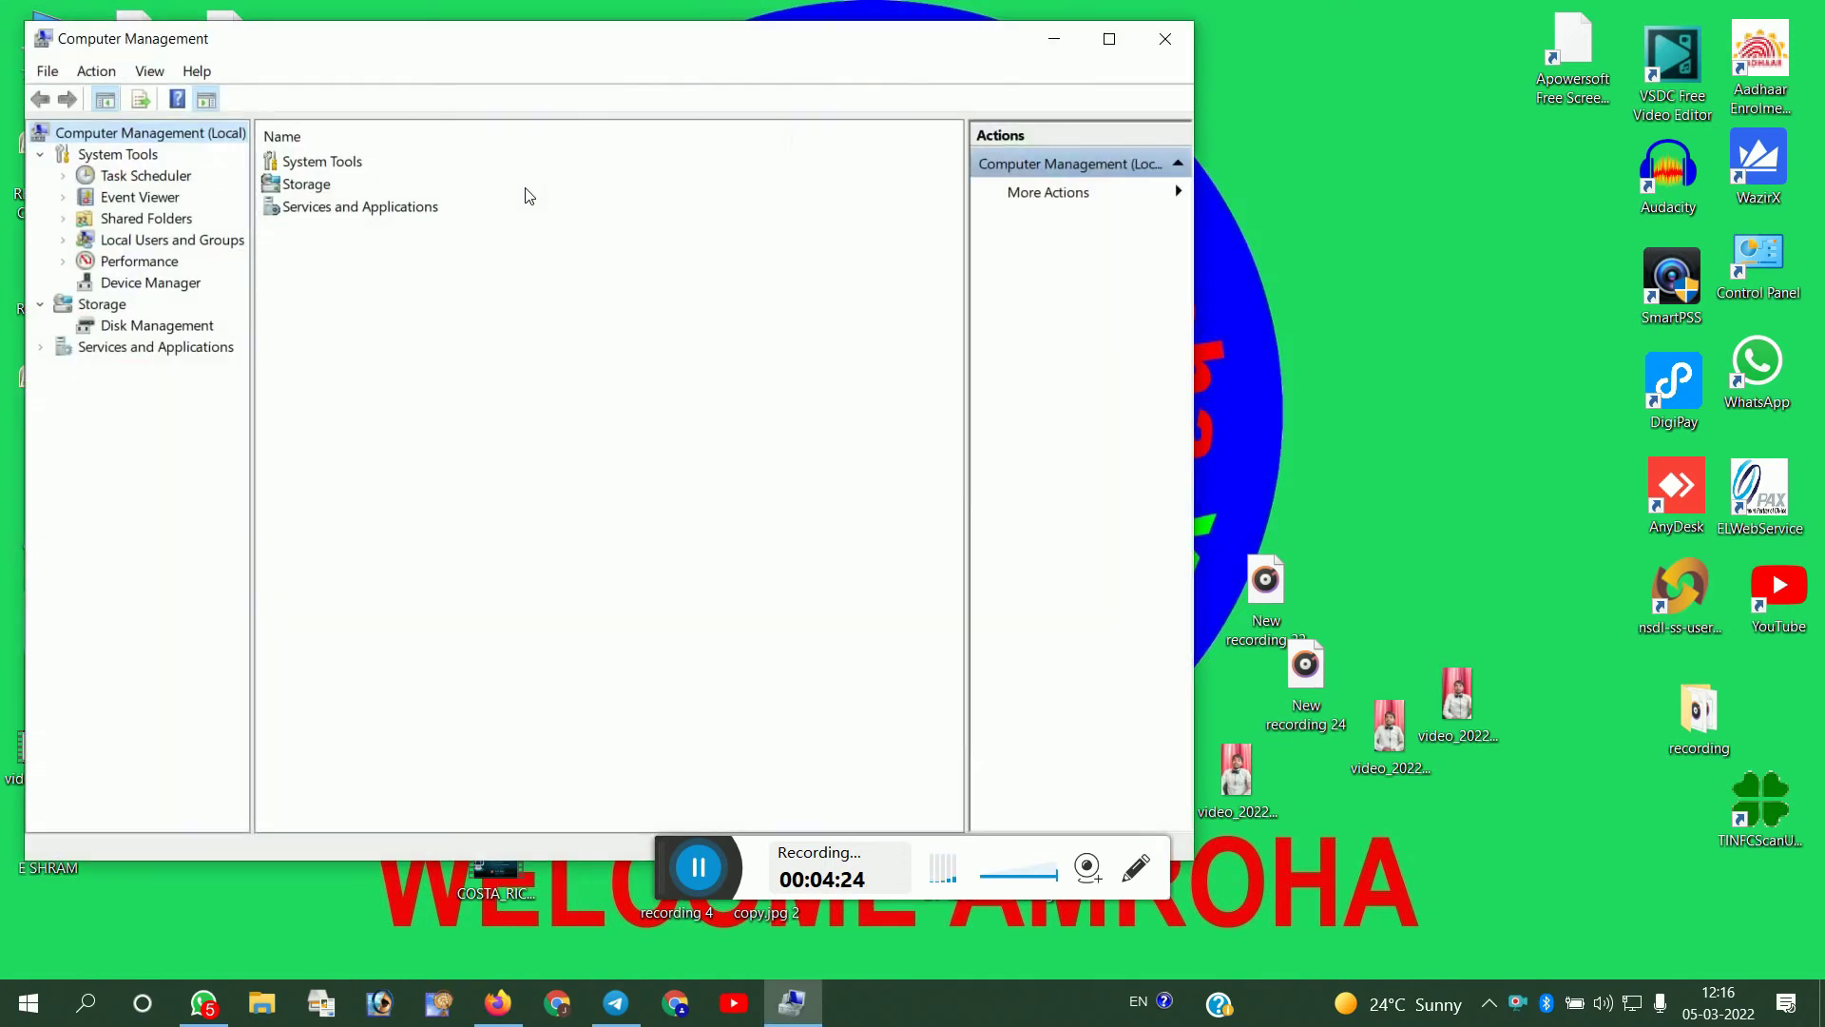
{"action": "left_click", "coordinate": [162, 285]}
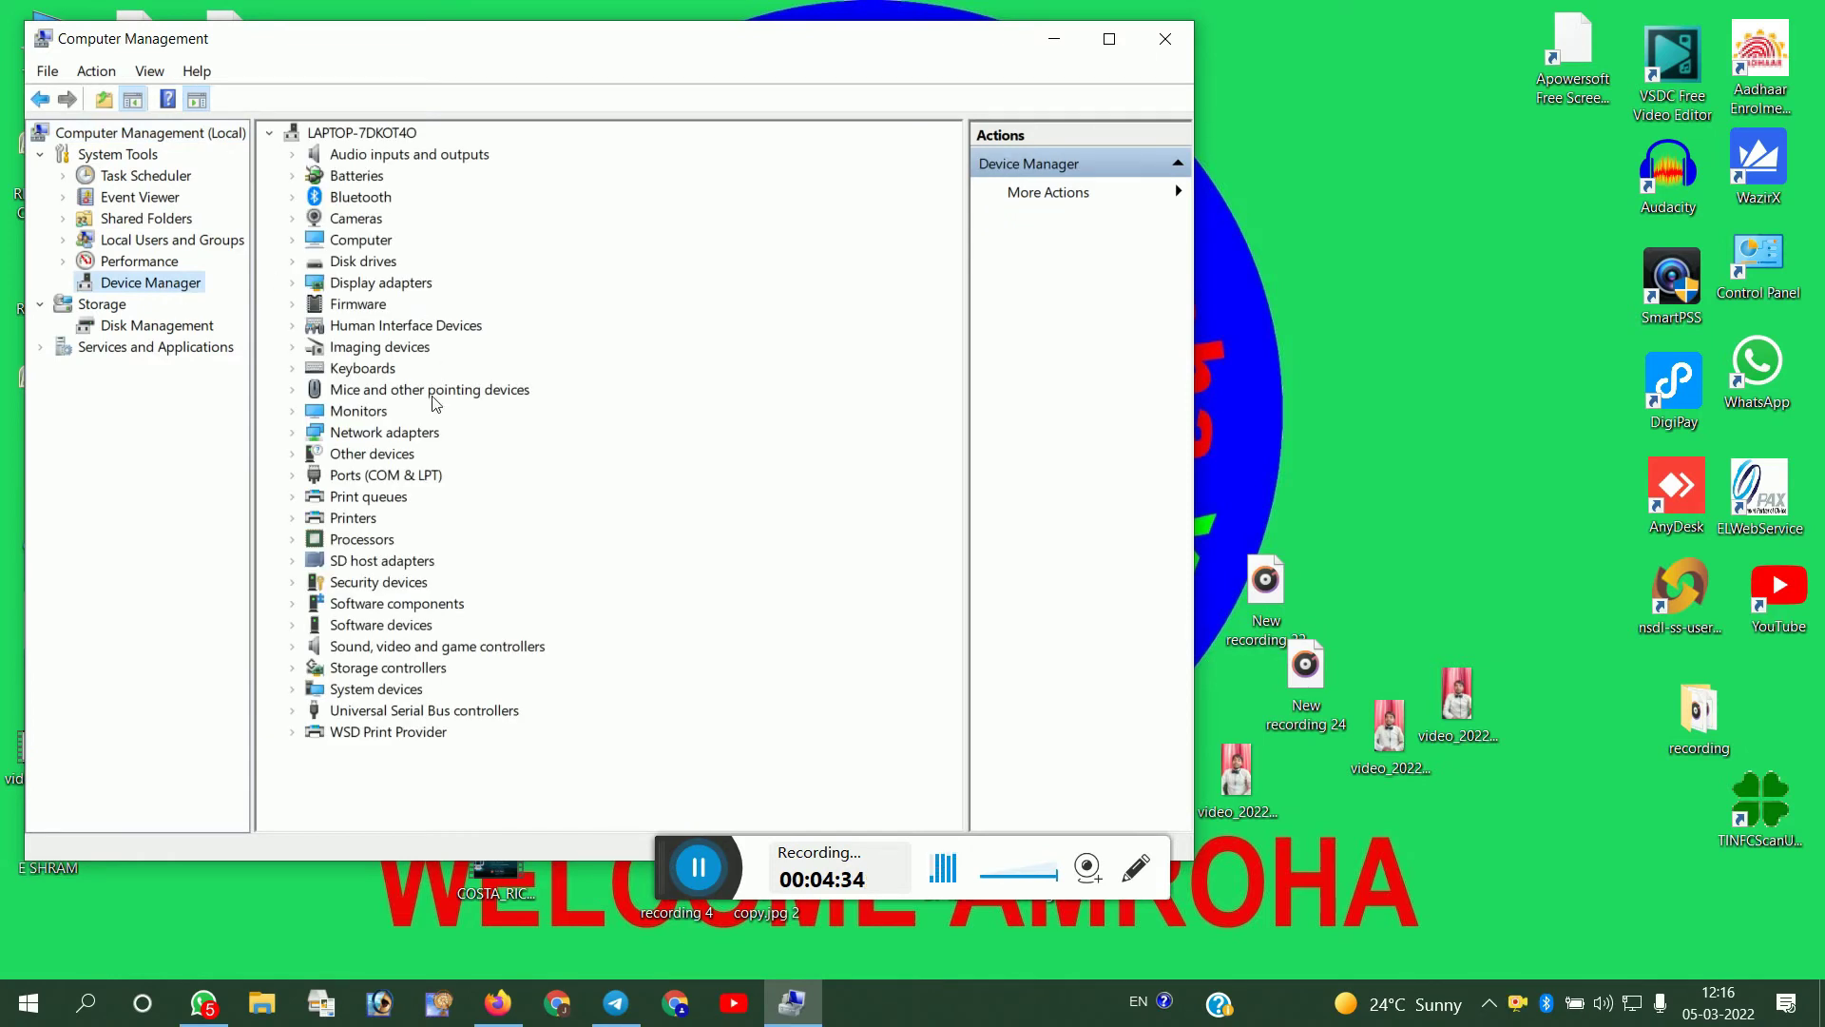
Open the advanced port settings of the USB Serial Port (COM2) device under Ports (COM & LPT).
{"action": "left_click", "coordinate": [379, 480]}
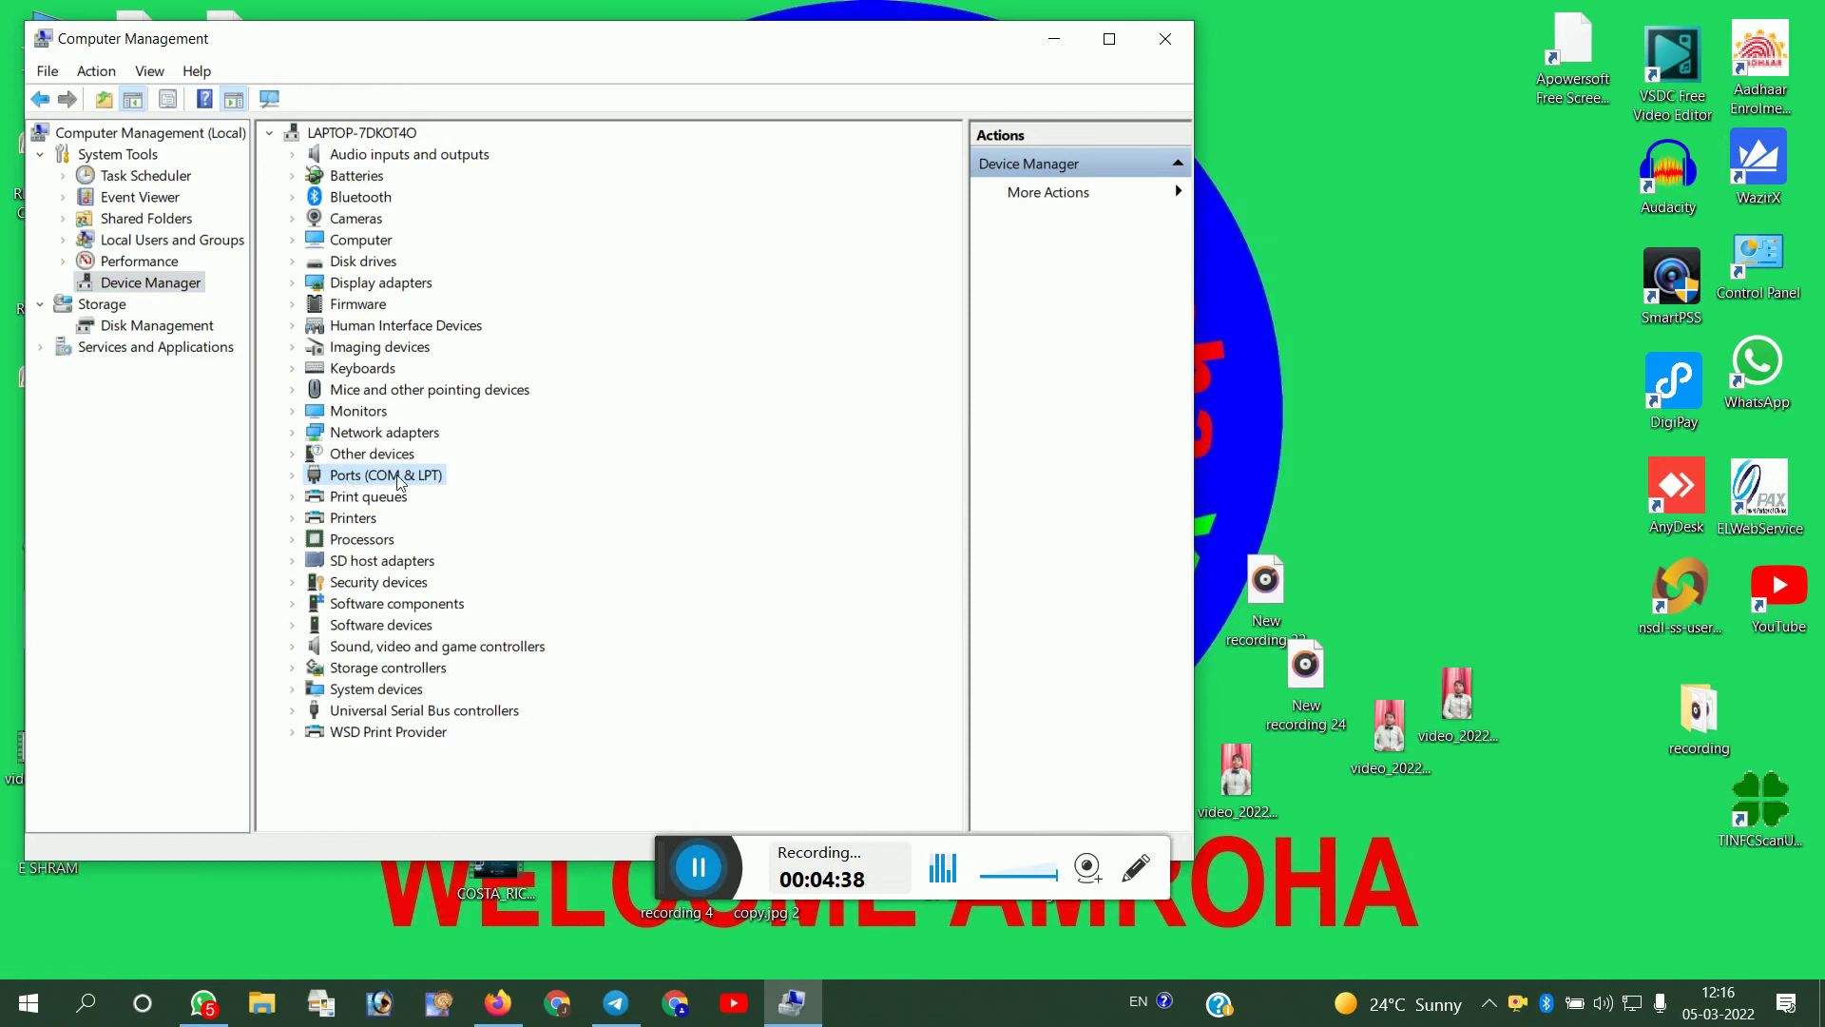
{"action": "double_click", "coordinate": [398, 477]}
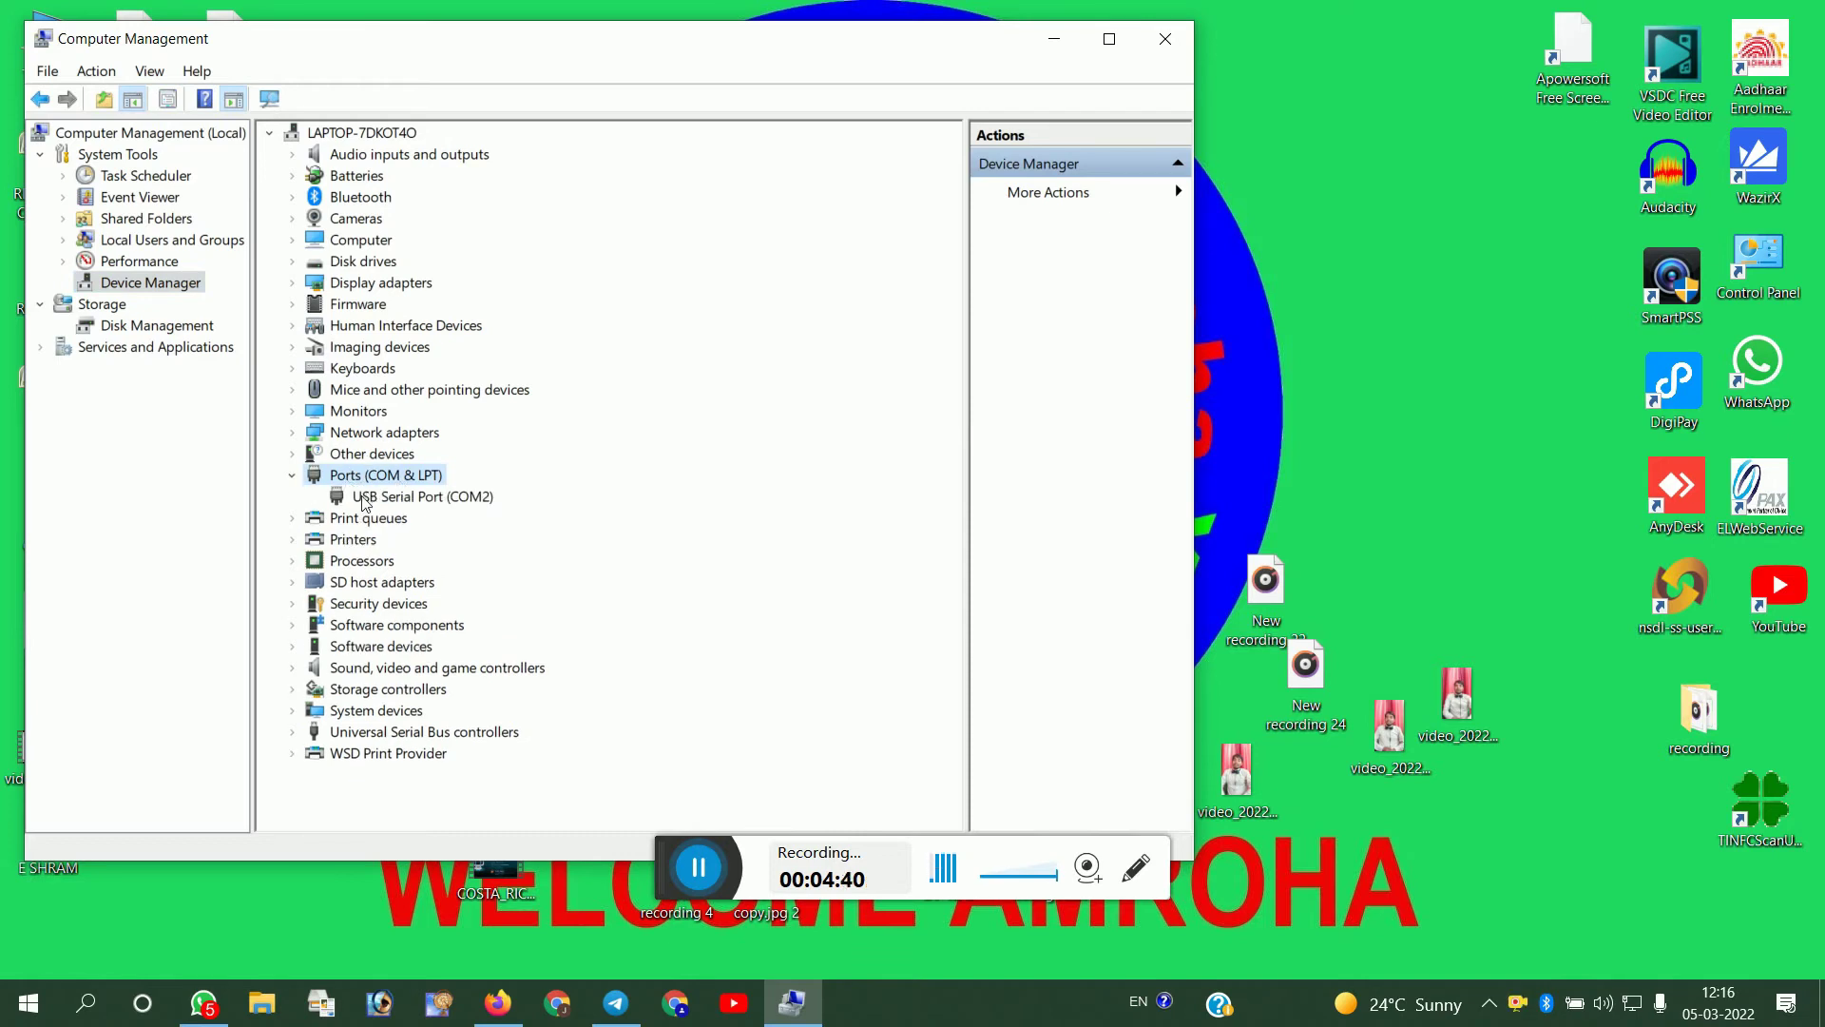
{"action": "left_click", "coordinate": [412, 498]}
{"action": "right_click", "coordinate": [415, 501]}
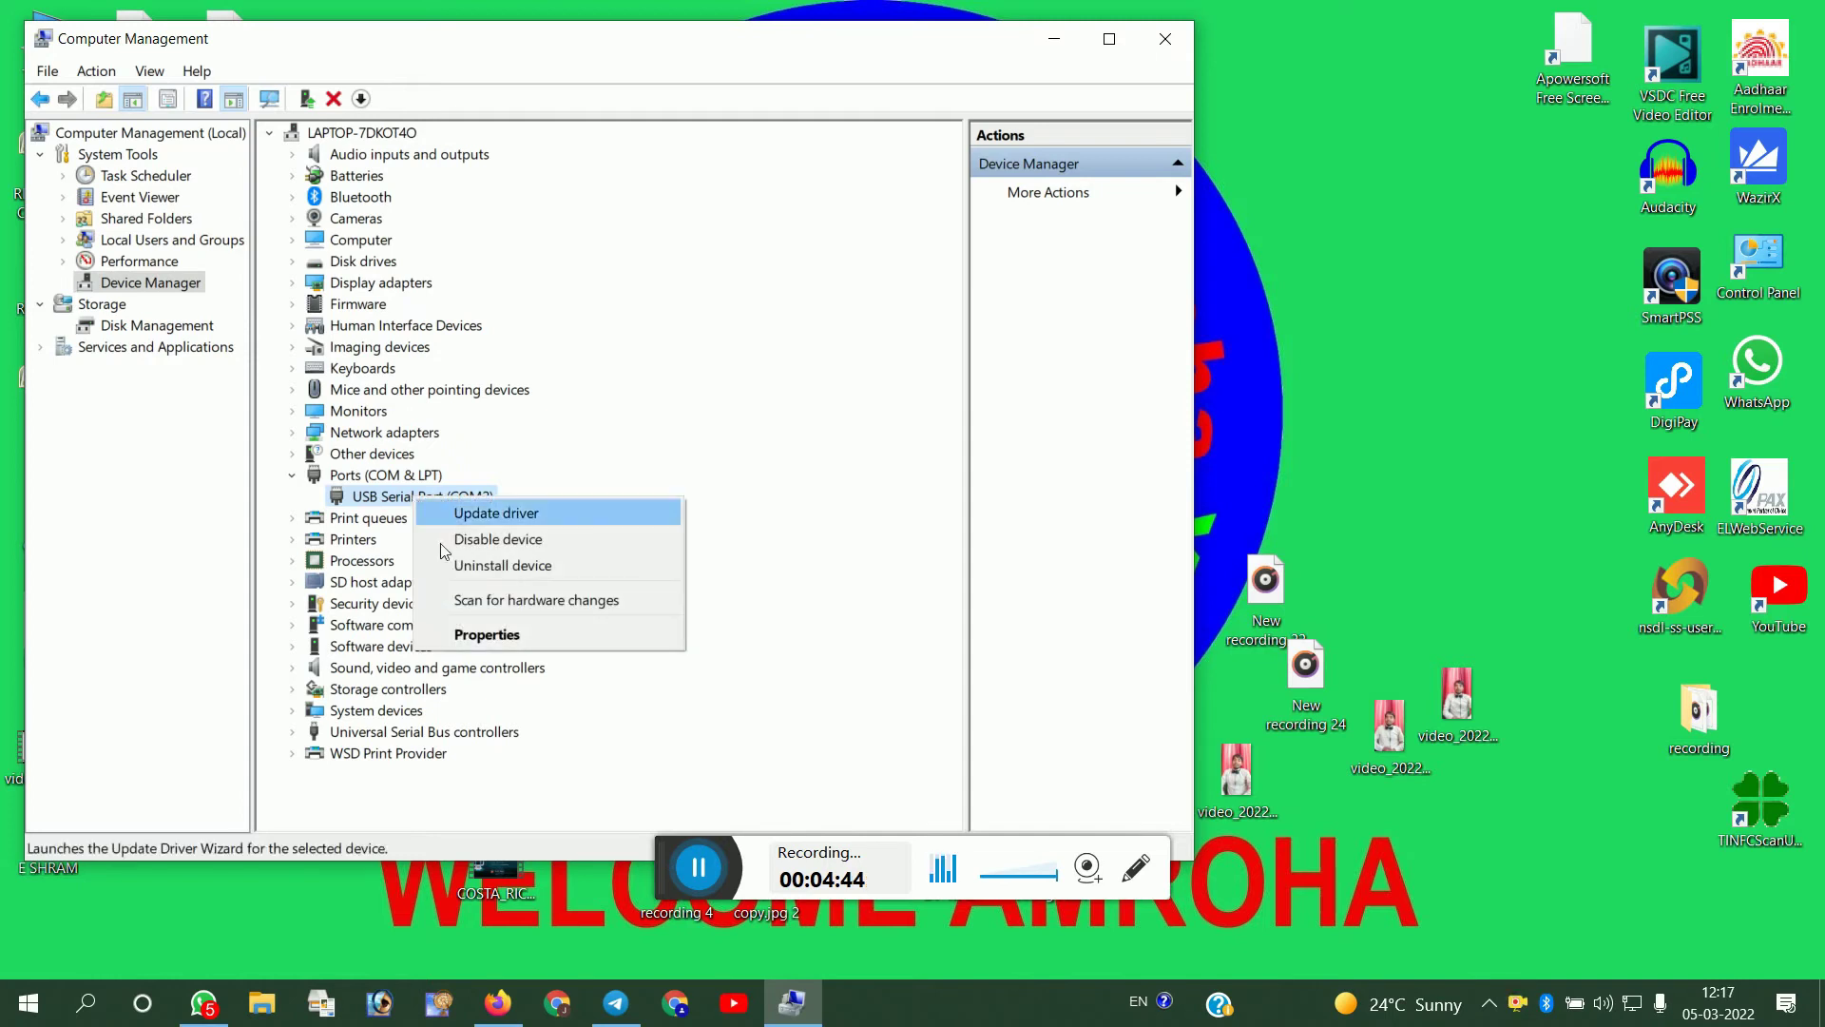
{"action": "left_click", "coordinate": [488, 635]}
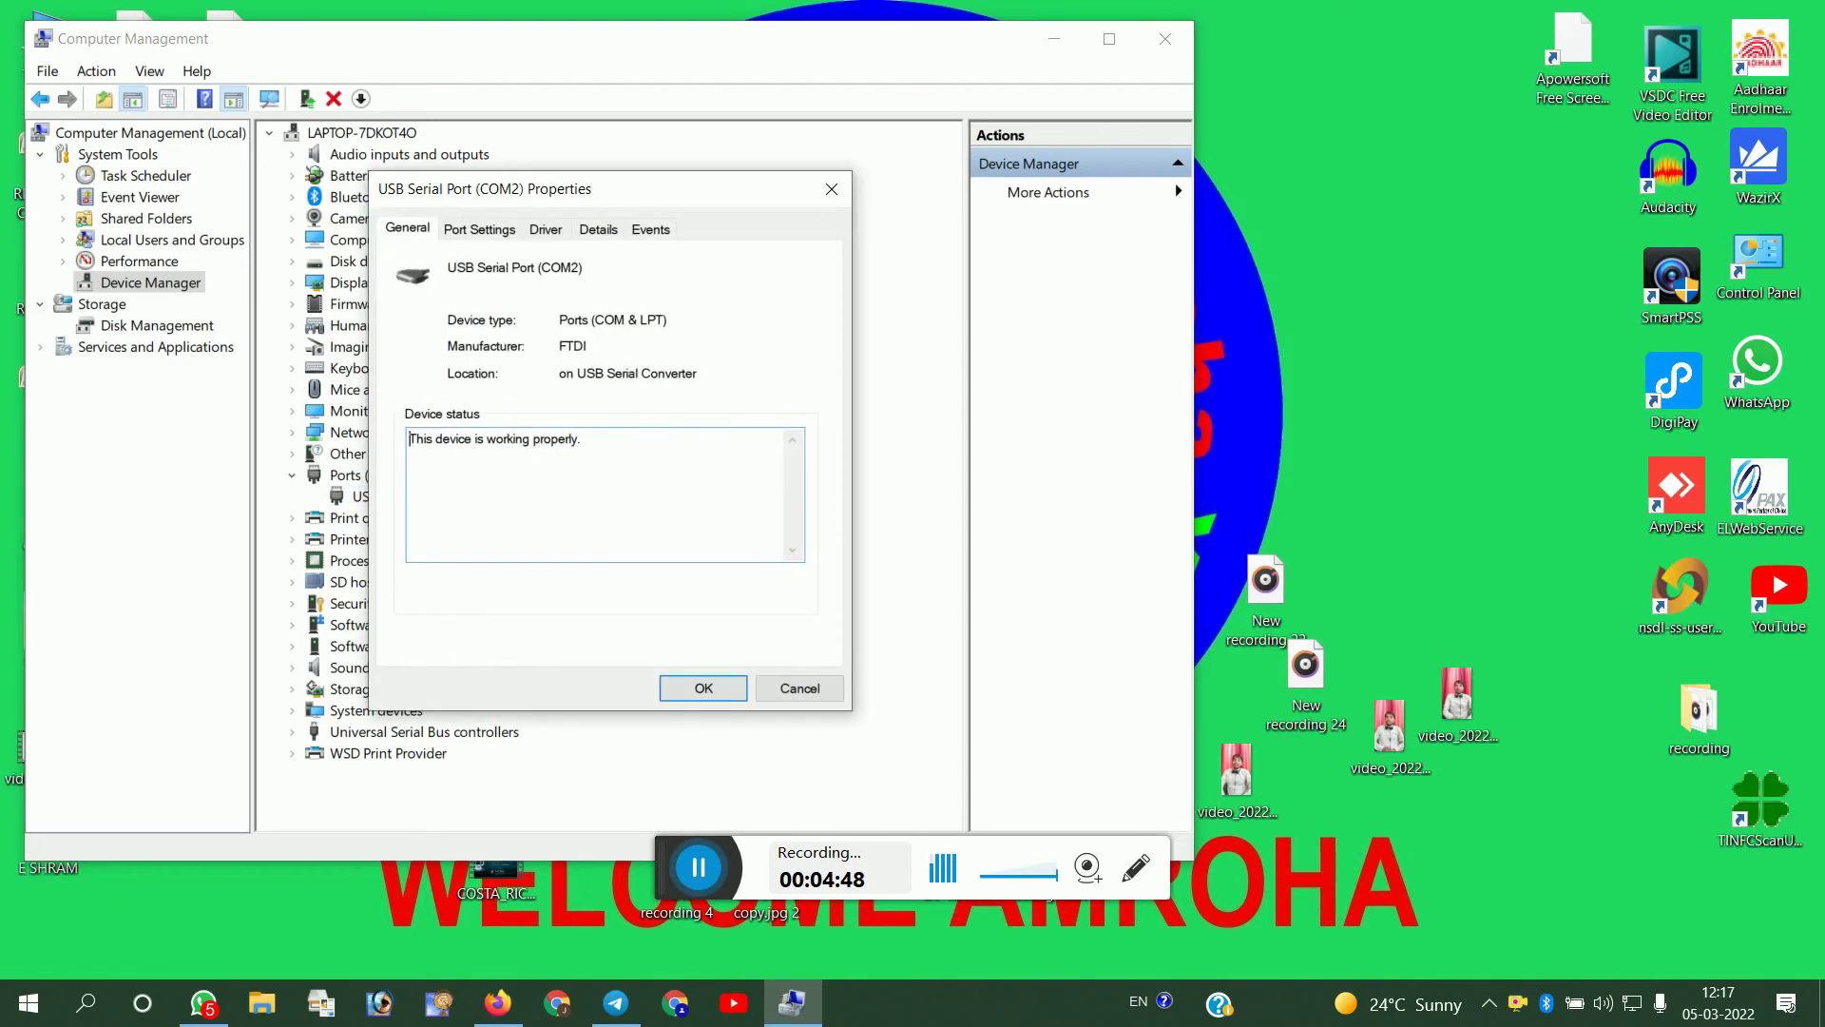
{"action": "left_click", "coordinate": [477, 231]}
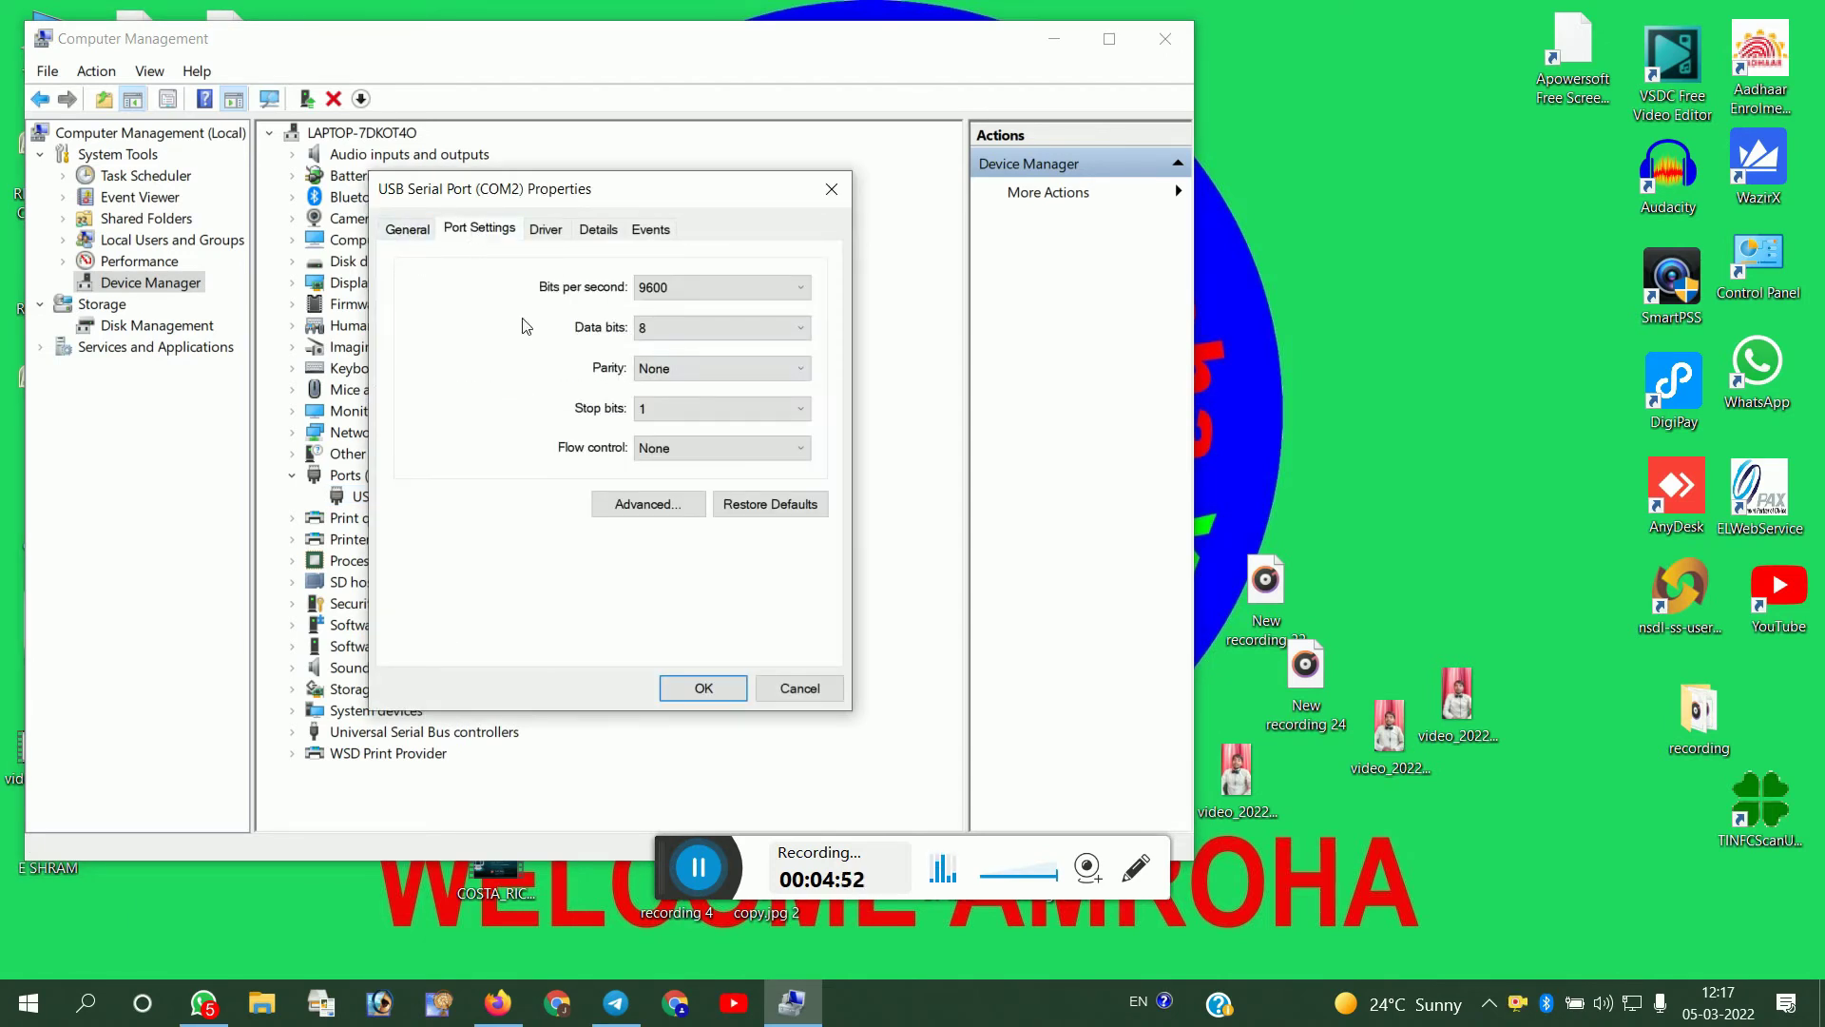
{"action": "left_click", "coordinate": [635, 507]}
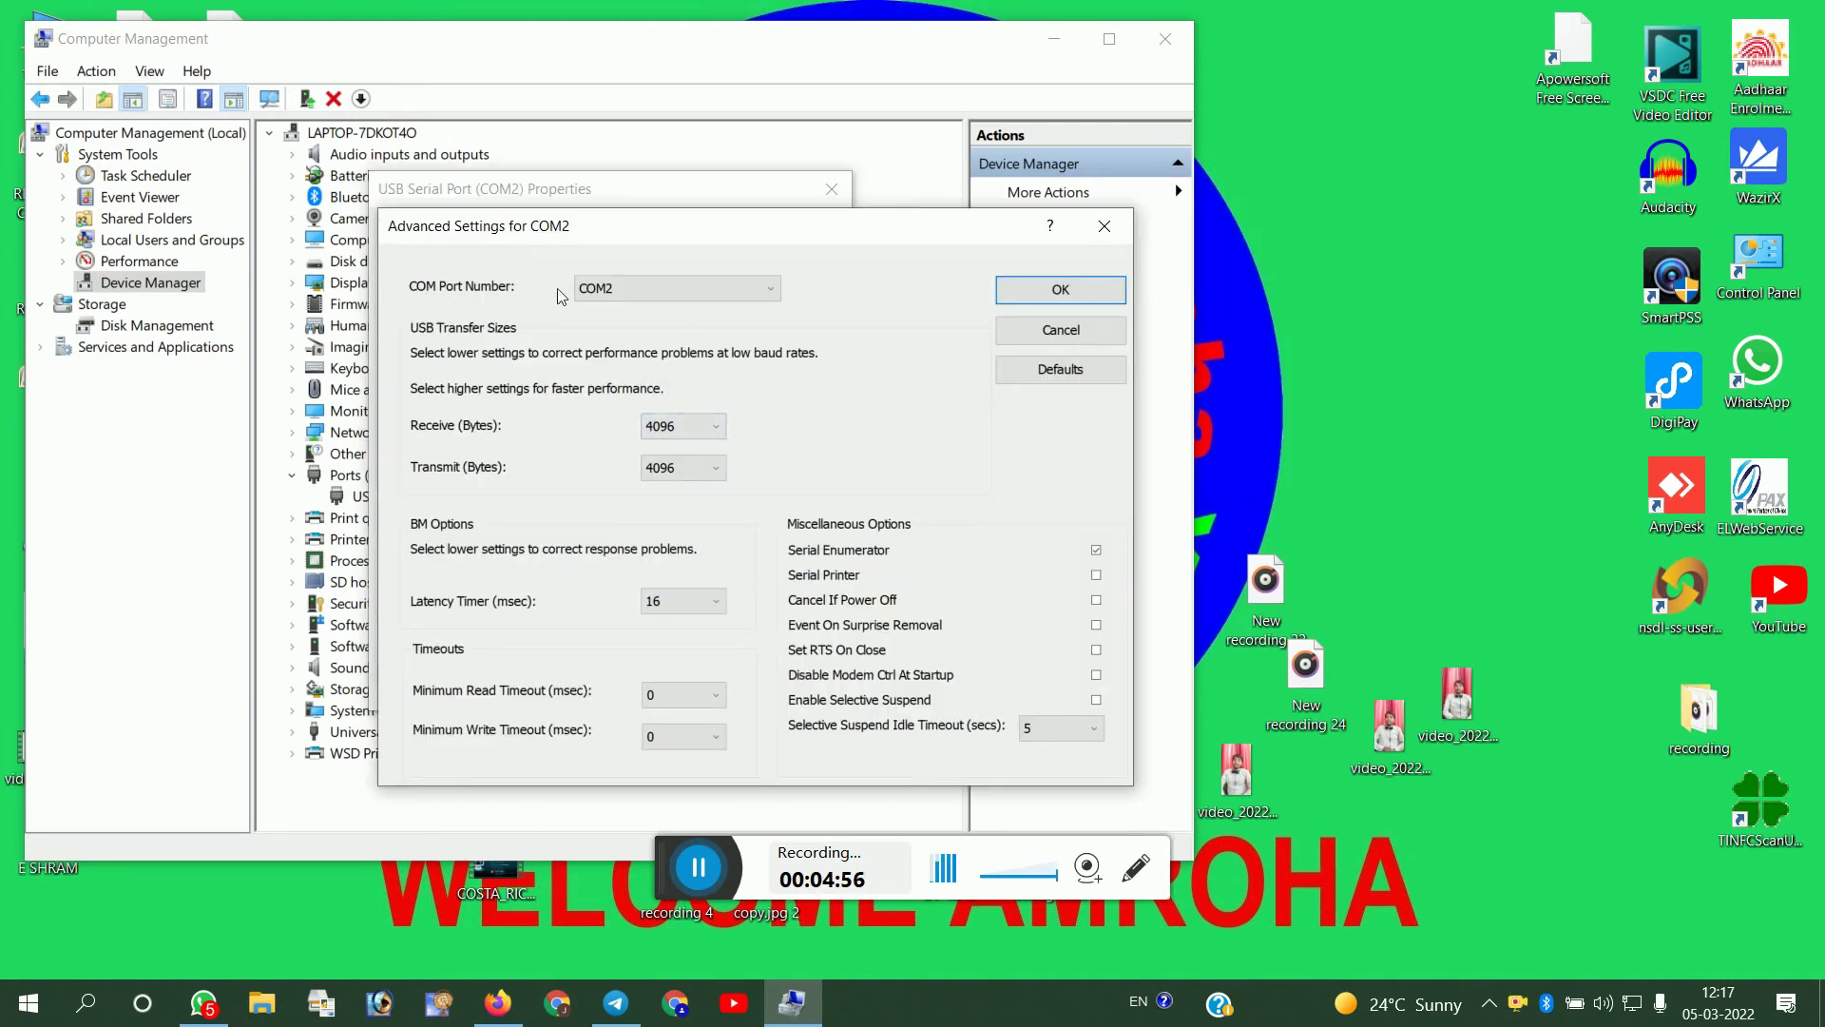
Set the COM port number to COM2, confirm the advanced and port properties, and close Computer Management.
{"action": "left_click", "coordinate": [662, 291]}
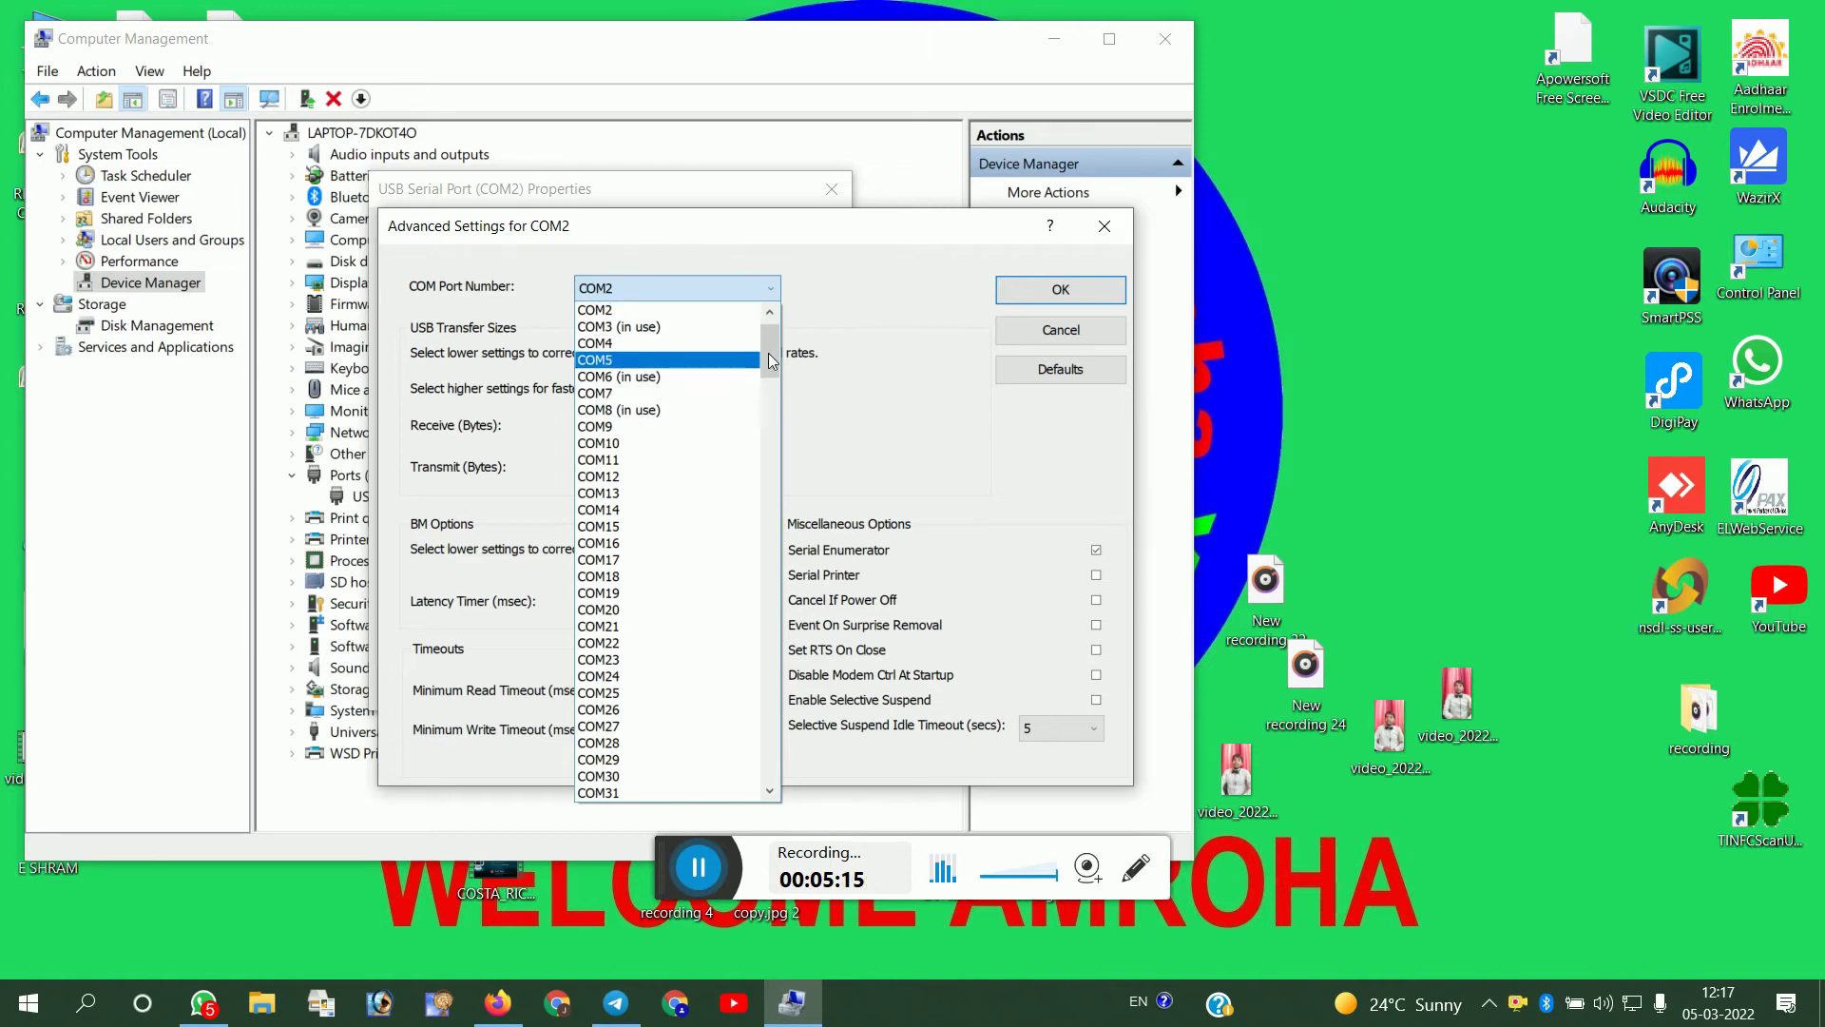
{"action": "left_click_drag", "start_coordinate": [770, 360], "coordinate": [770, 354]}
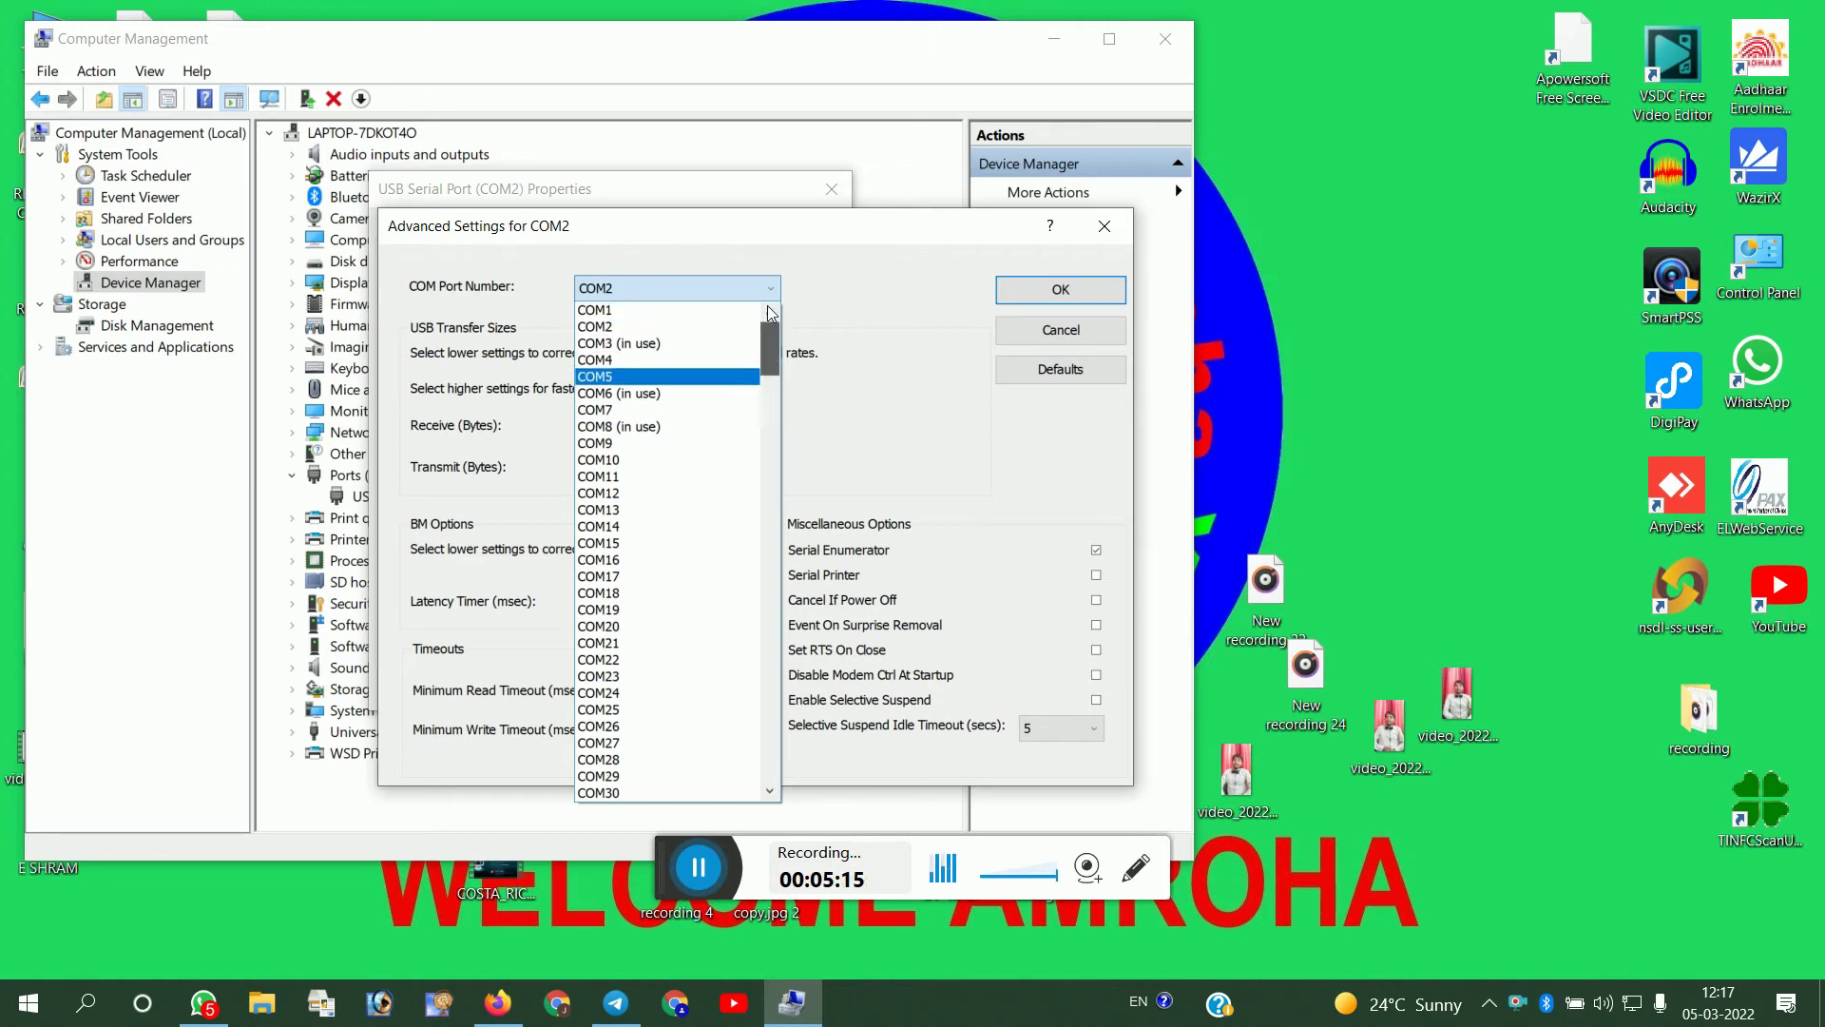
{"action": "left_click", "coordinate": [654, 329]}
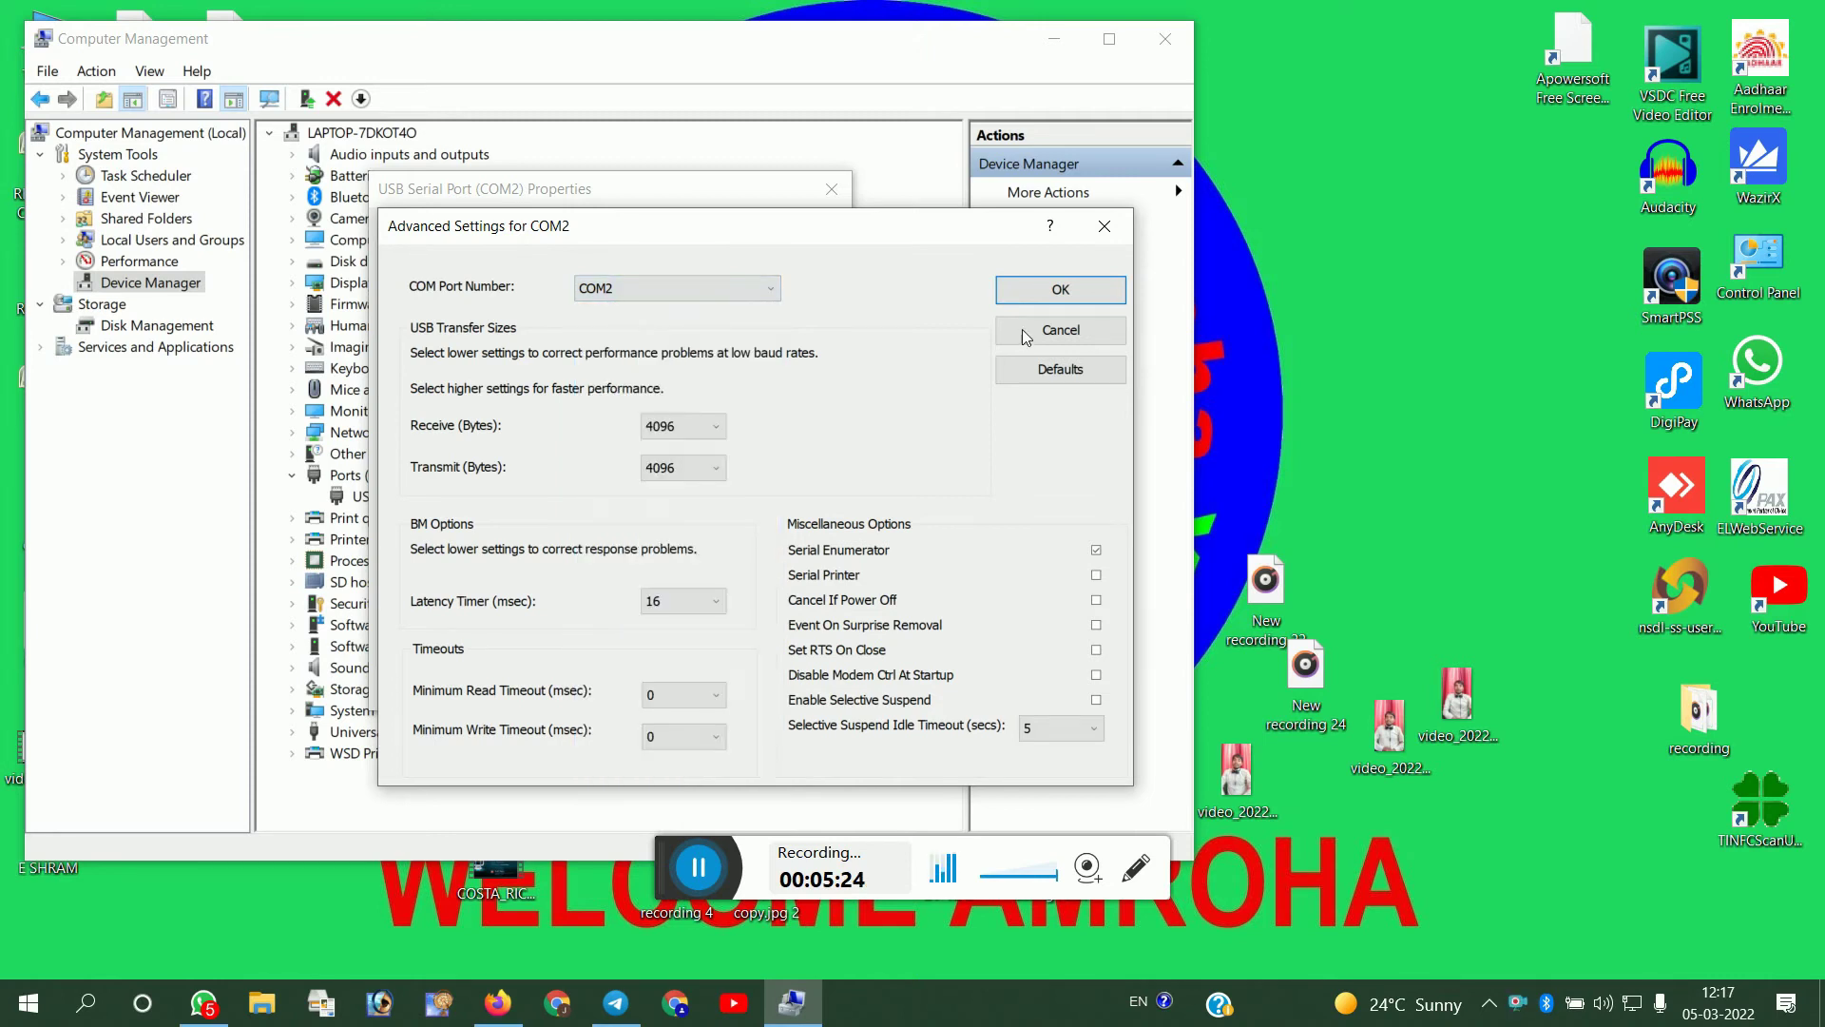
{"action": "left_click", "coordinate": [1098, 292]}
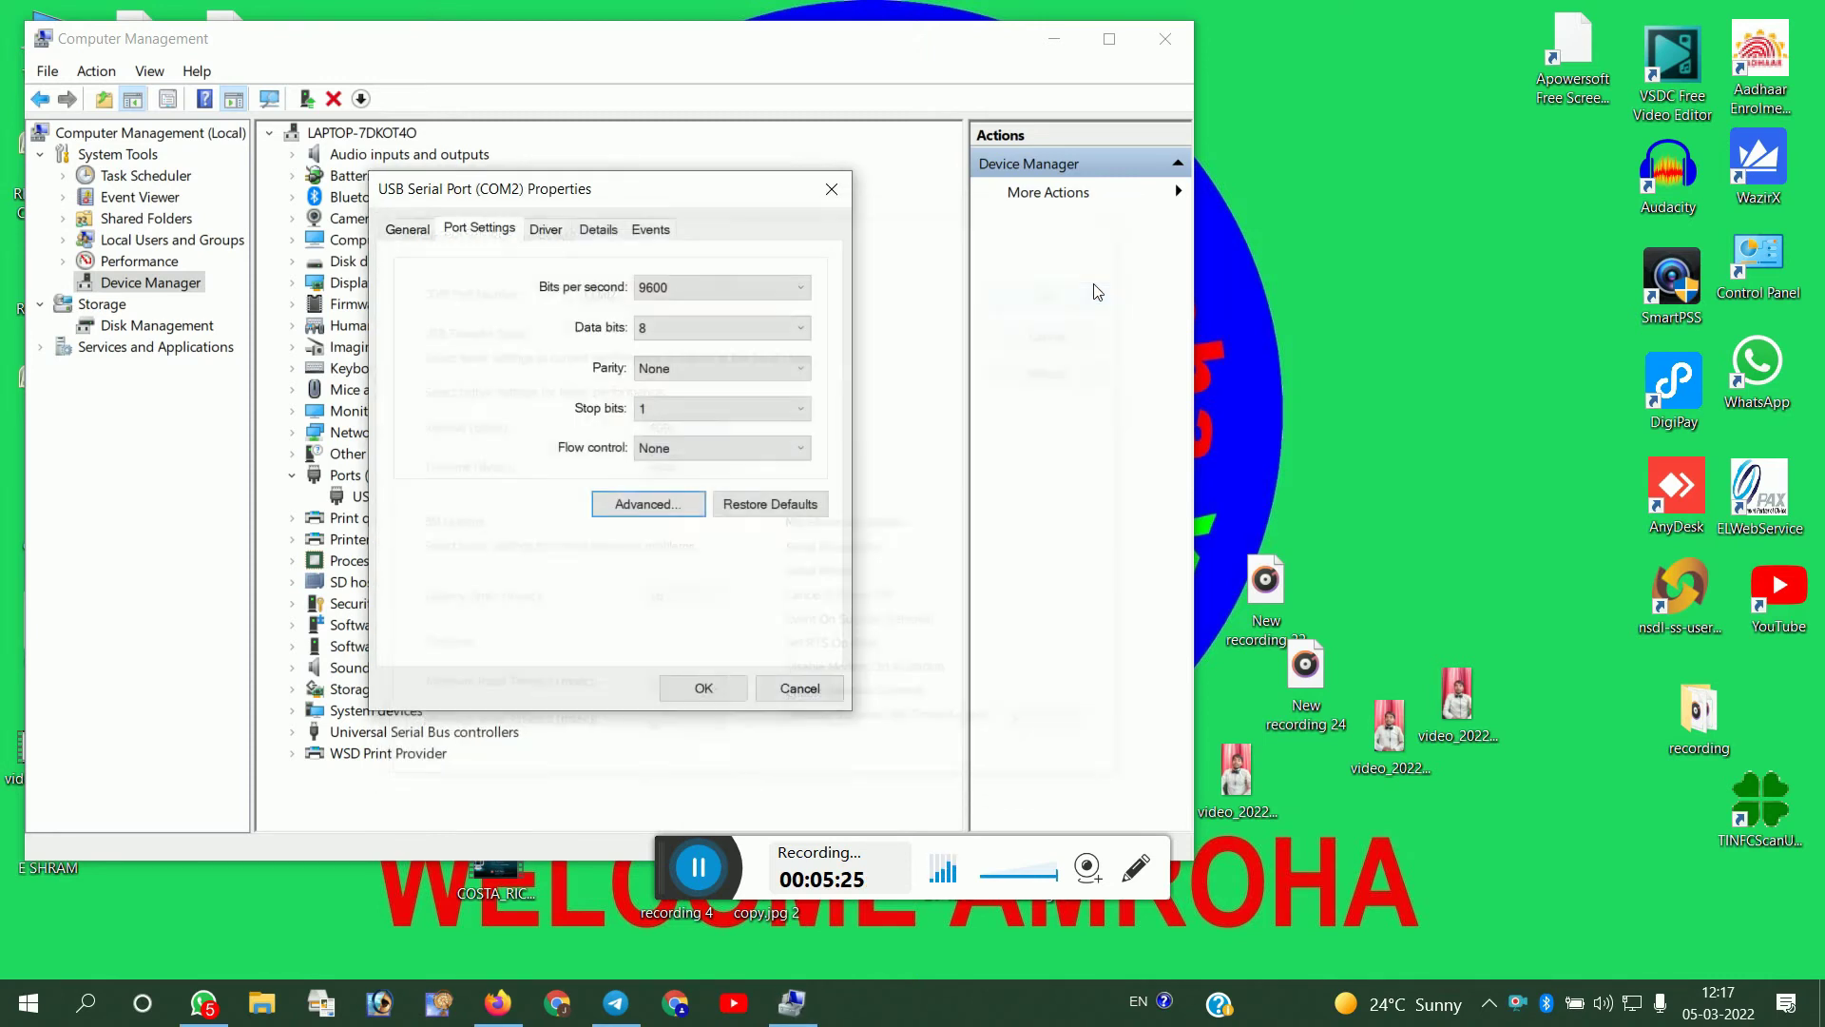
{"action": "left_click", "coordinate": [714, 693]}
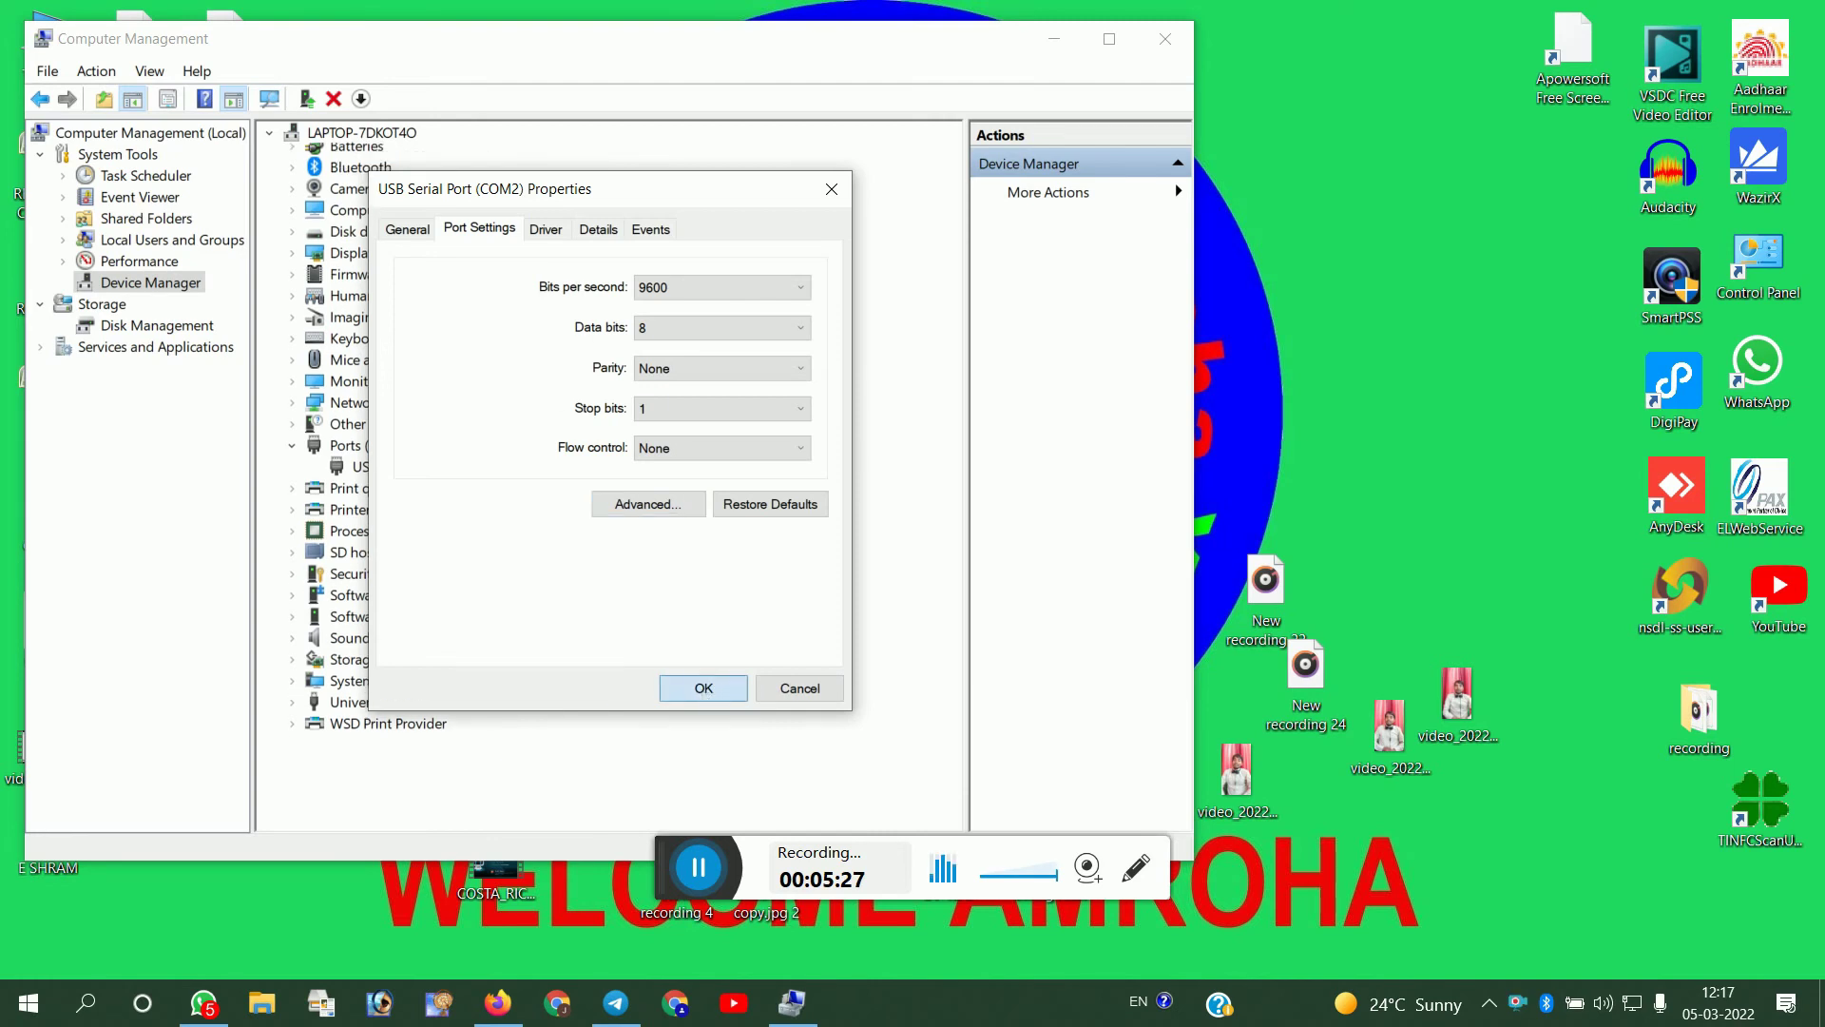
{"action": "left_click", "coordinate": [708, 688]}
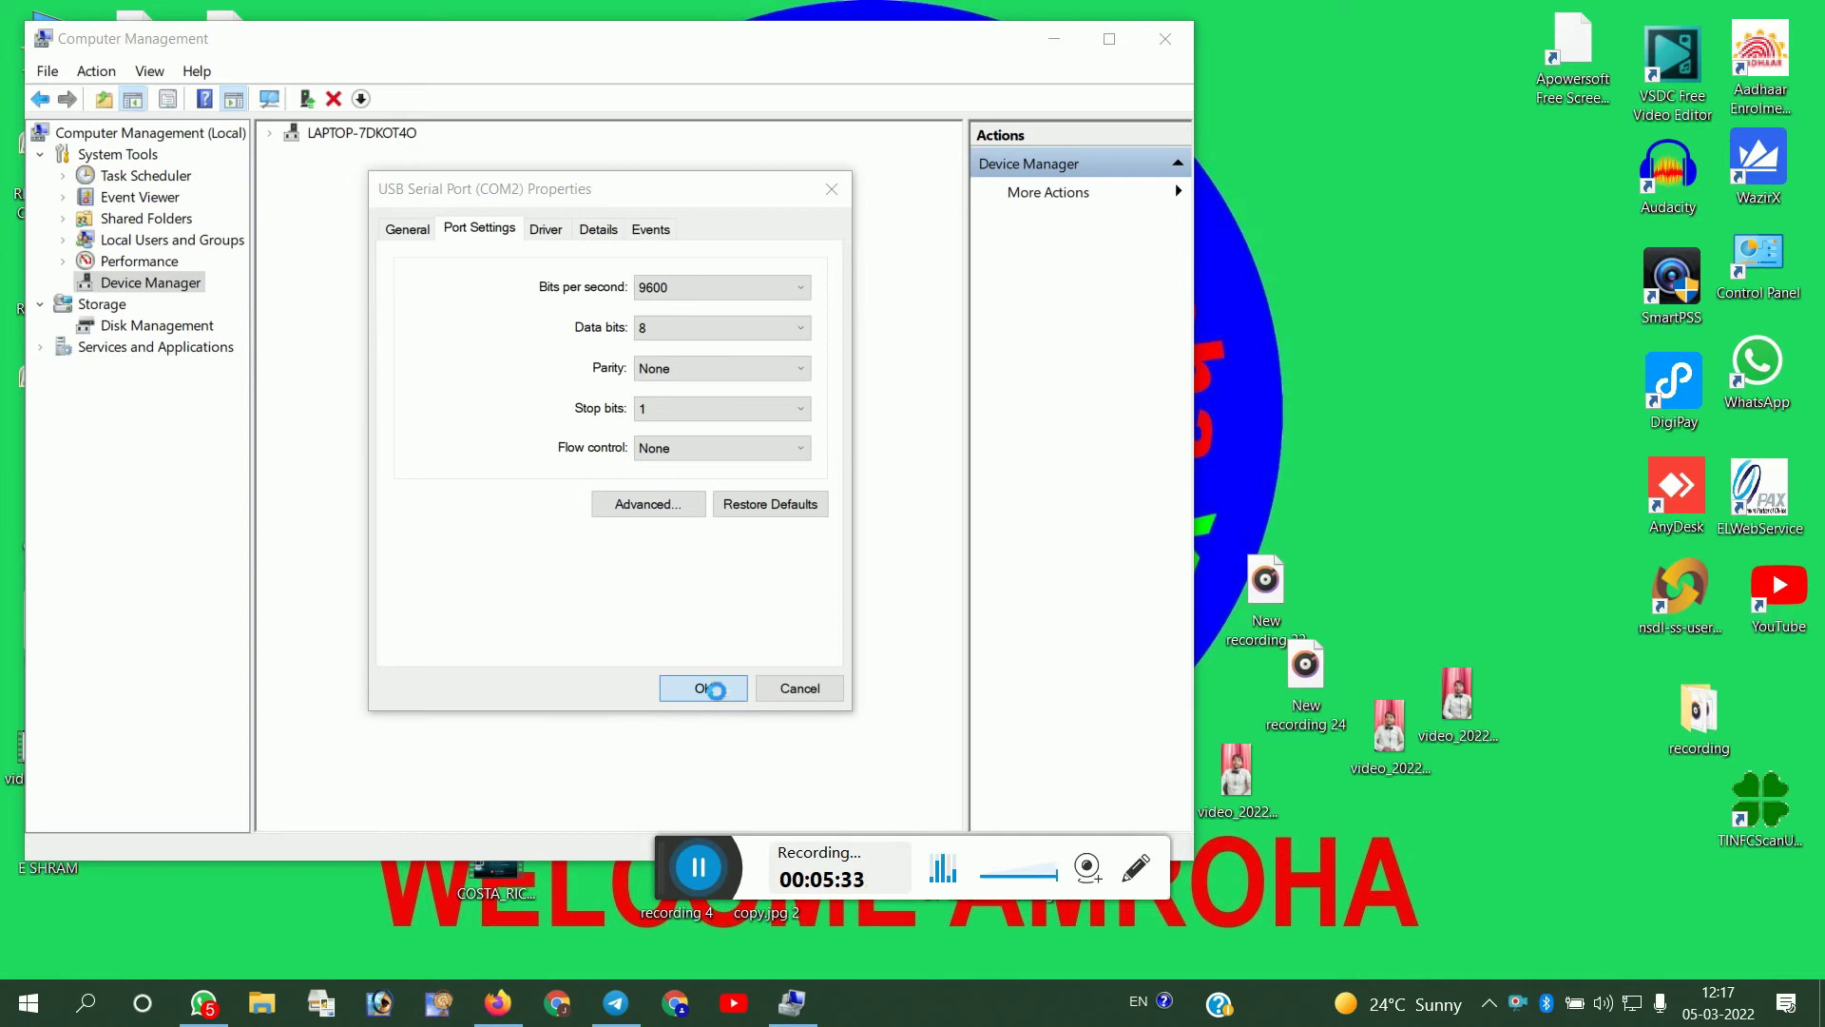
{"action": "left_click", "coordinate": [1164, 38]}
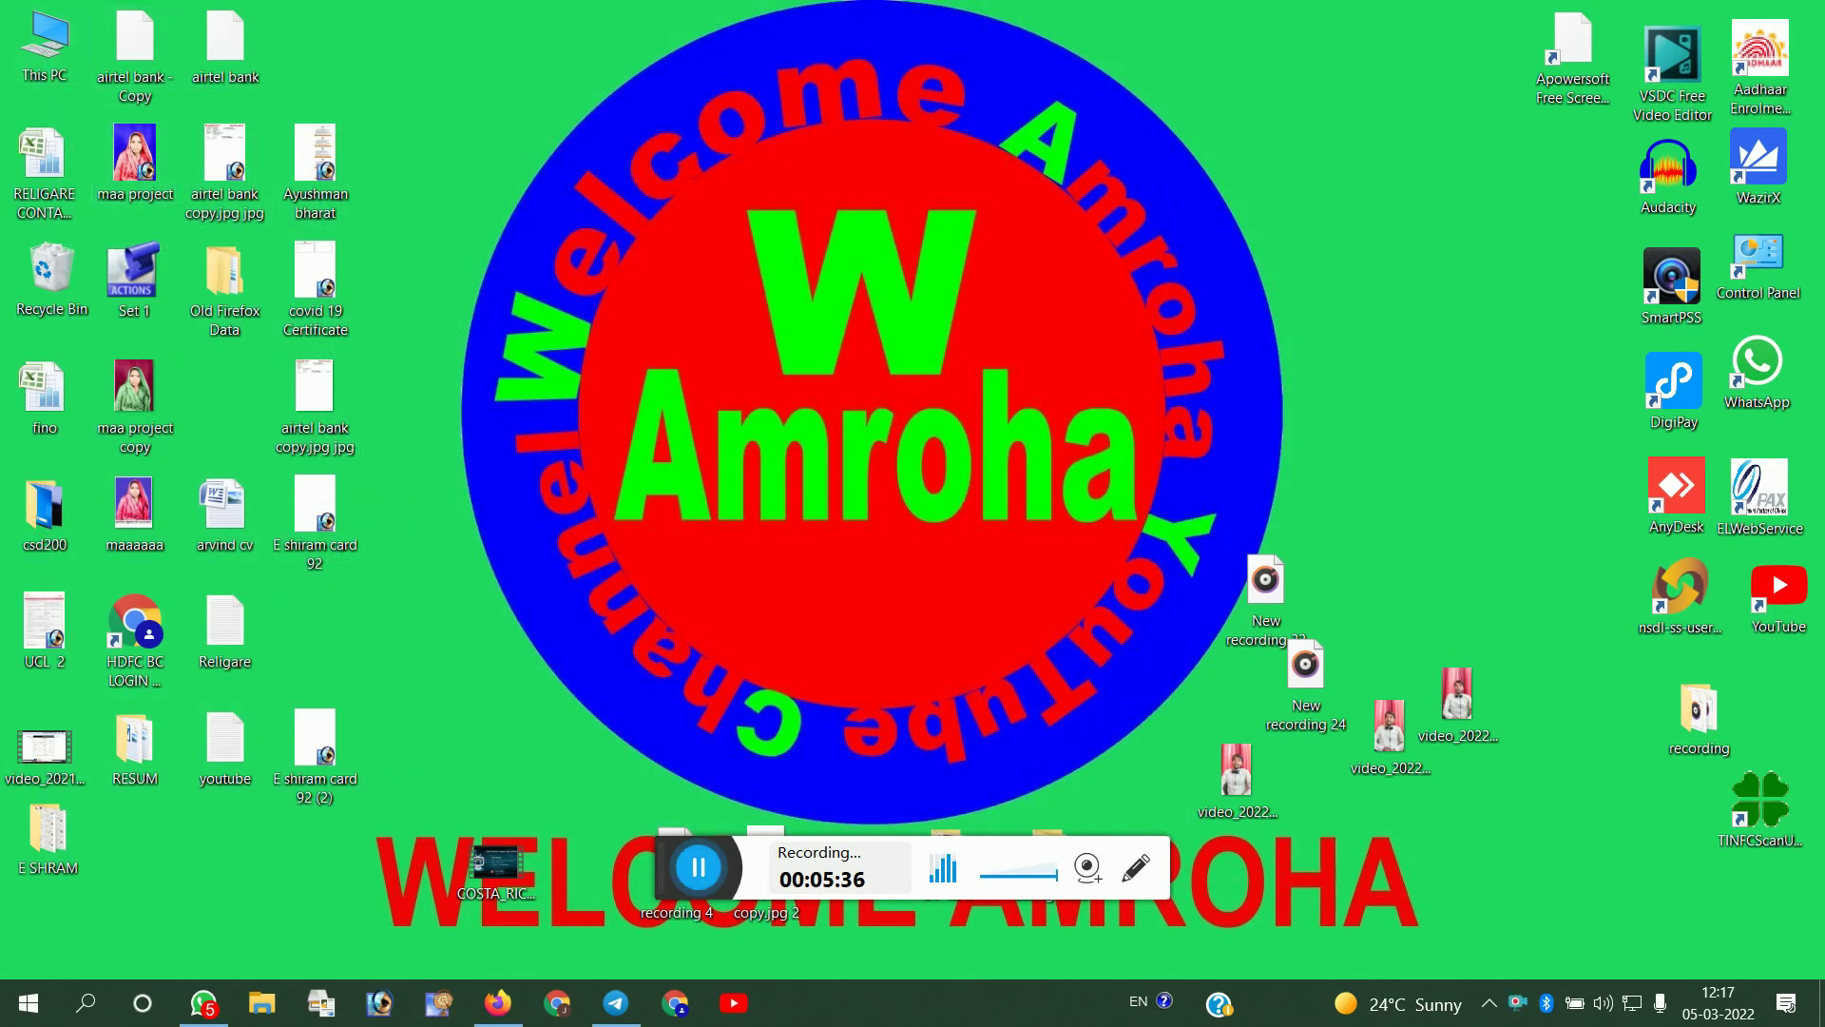
Switch back to Firefox, relaunch the J-Nav GPS Analyzer, try to choose and open a port, and close the program.
{"action": "left_click", "coordinate": [497, 1003]}
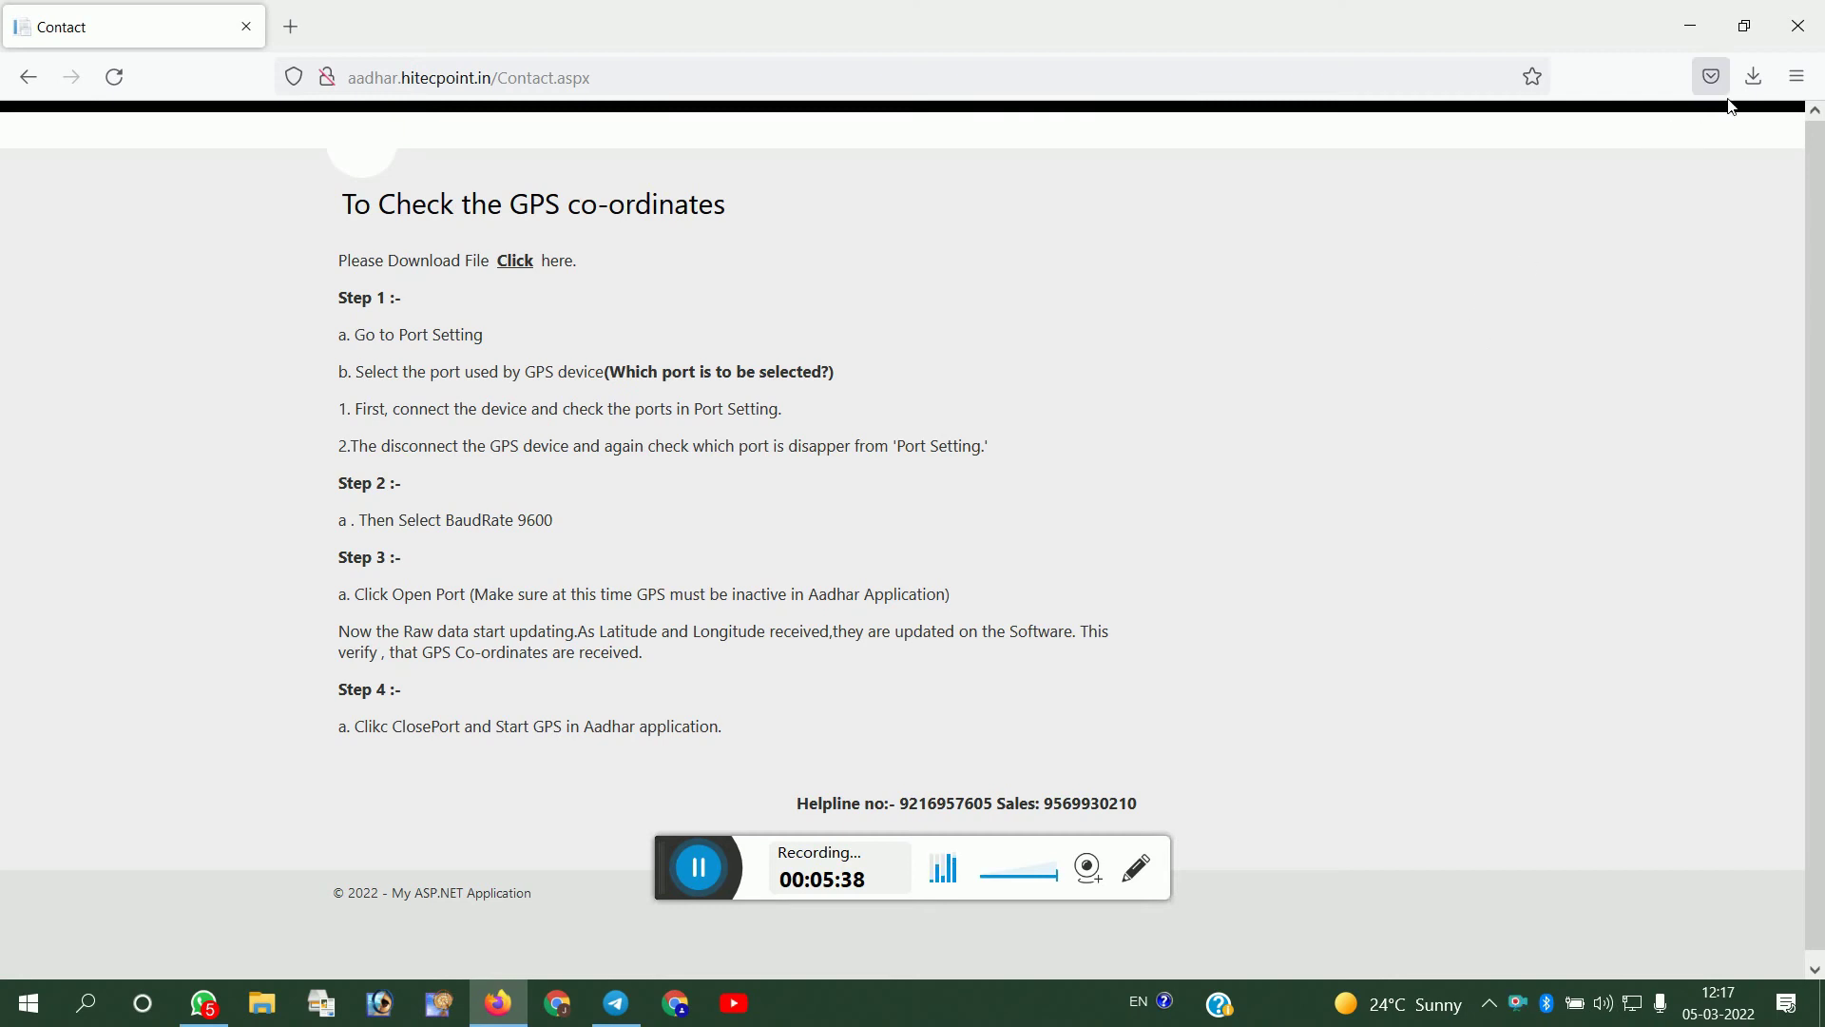
{"action": "left_click", "coordinate": [1754, 76]}
{"action": "left_click", "coordinate": [1369, 134]}
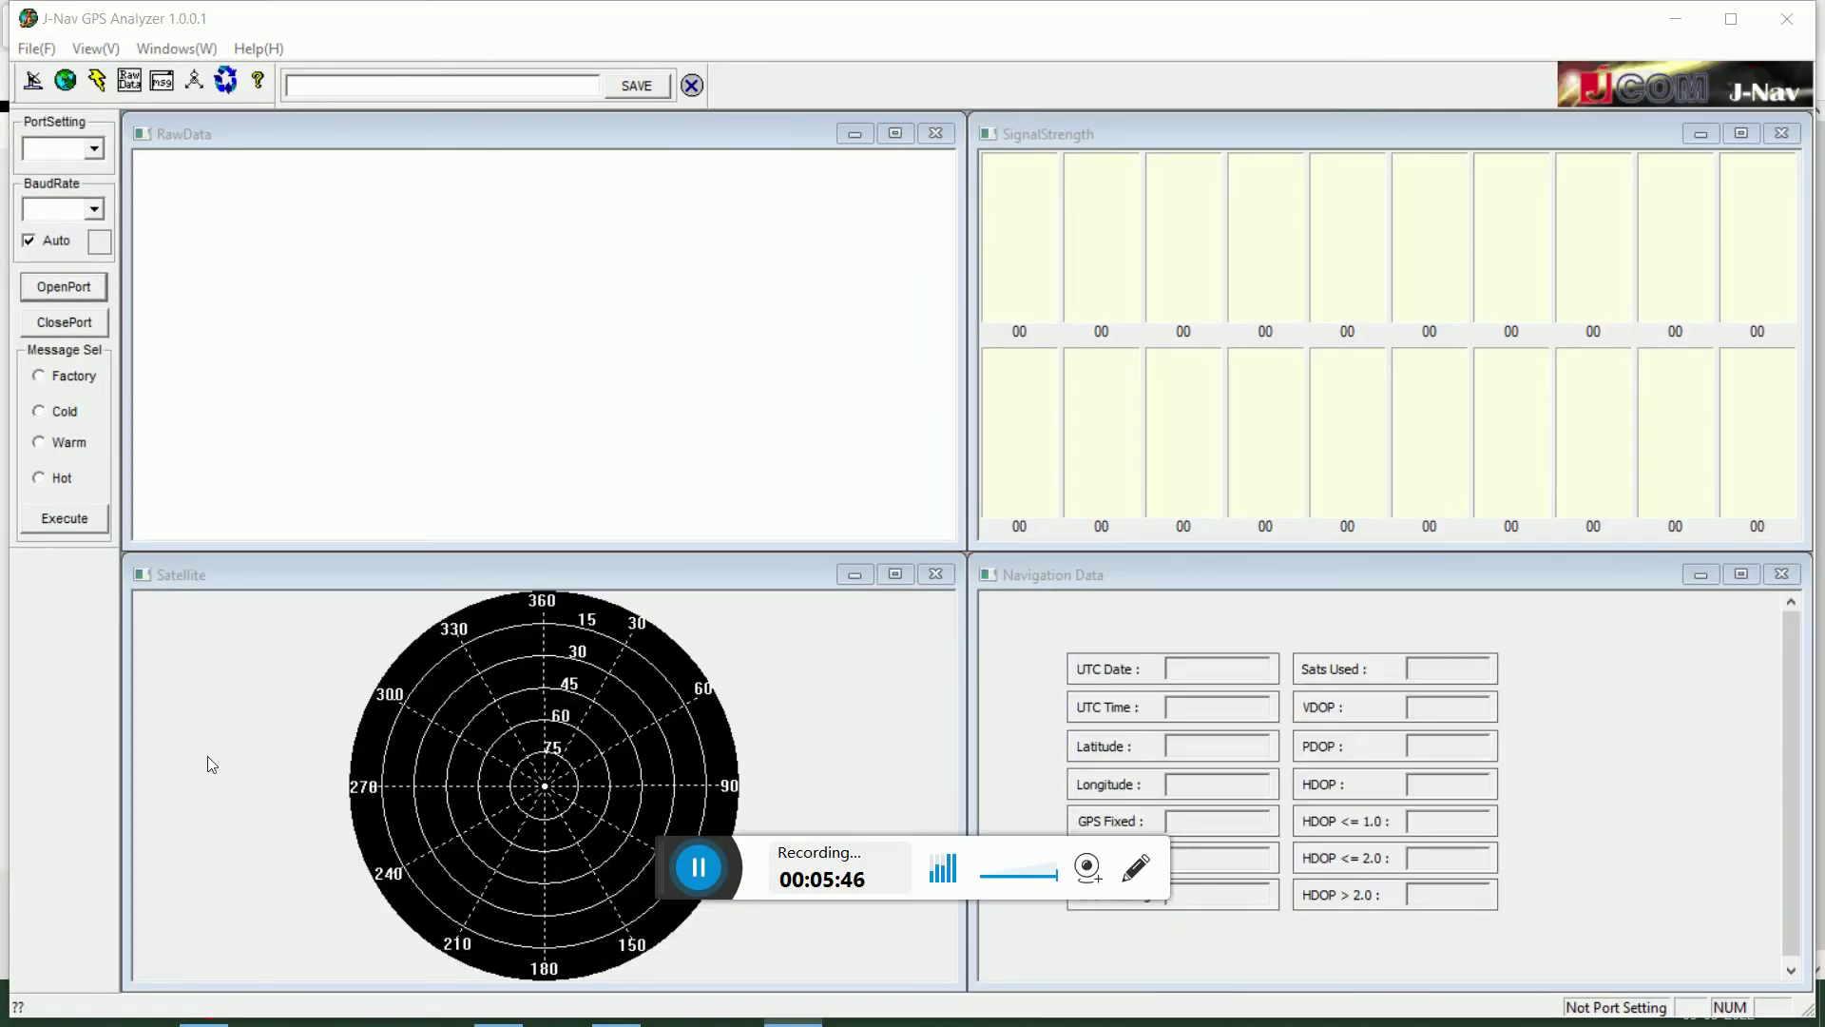
{"action": "left_click", "coordinate": [67, 290]}
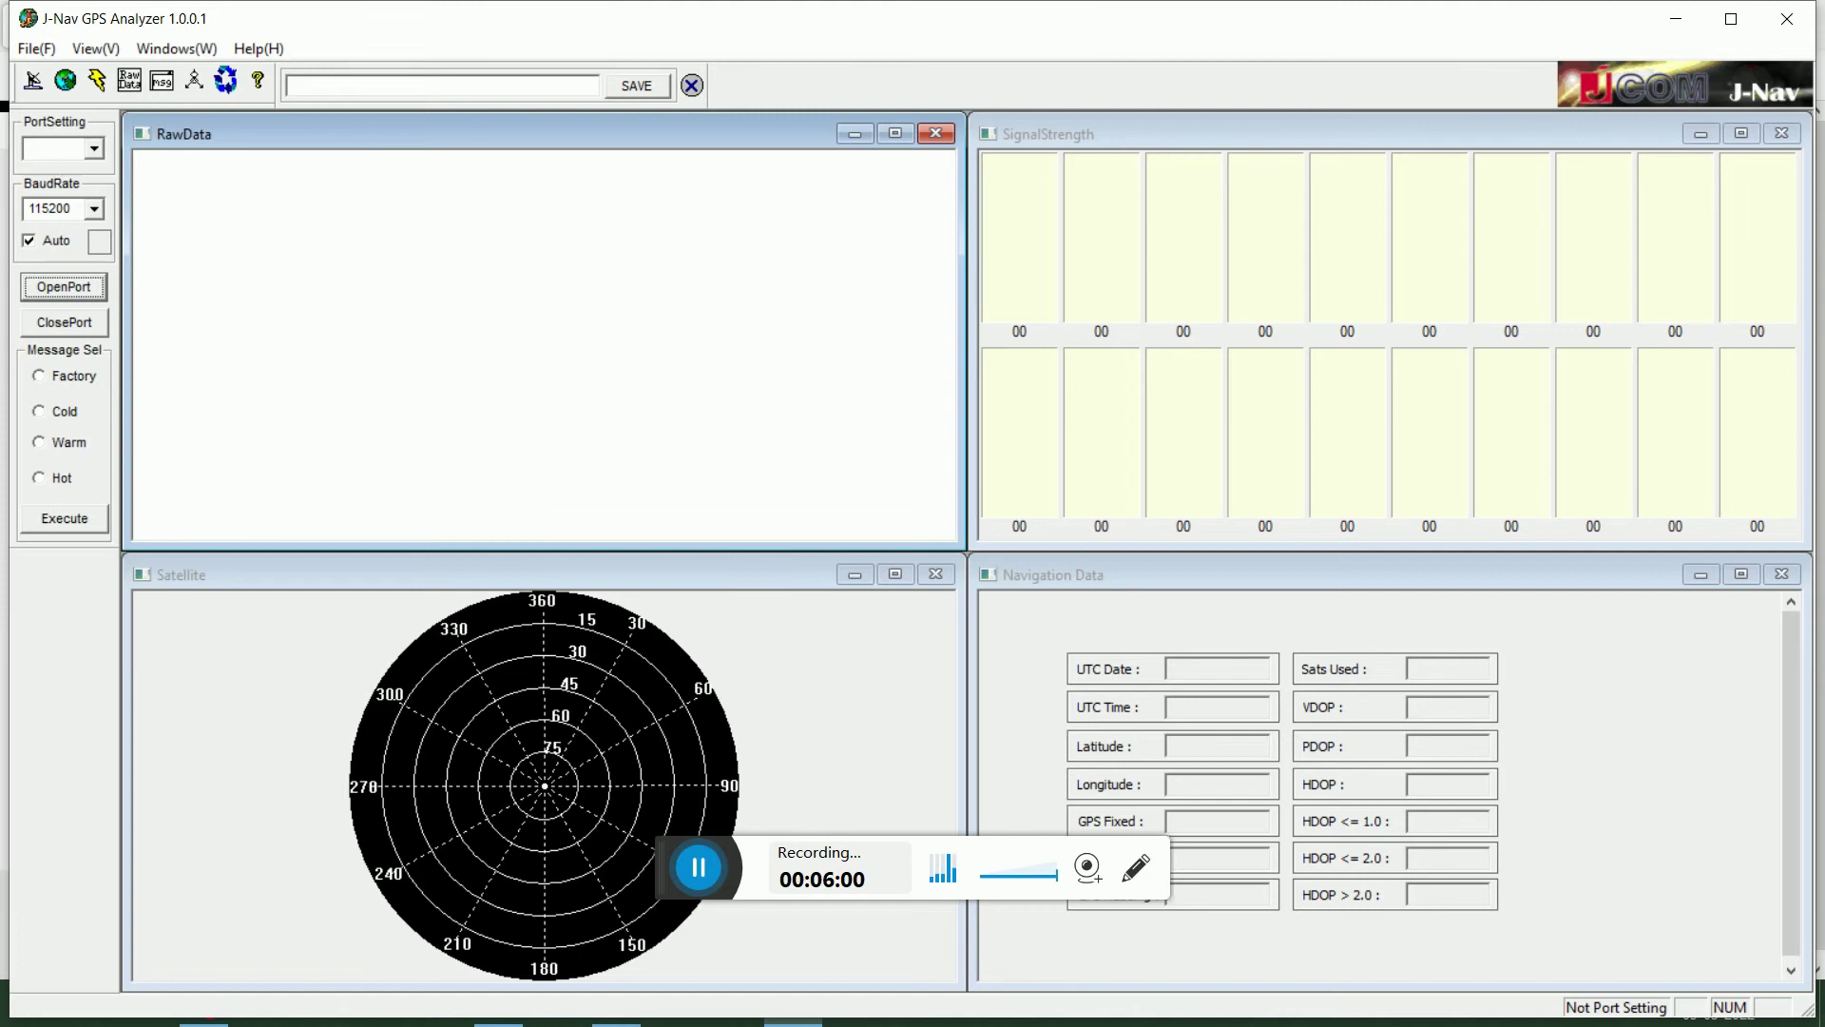
{"action": "left_click", "coordinate": [97, 150]}
{"action": "left_click", "coordinate": [99, 154]}
{"action": "left_click", "coordinate": [84, 293]}
{"action": "left_click", "coordinate": [51, 296]}
{"action": "left_click", "coordinate": [1787, 19]}
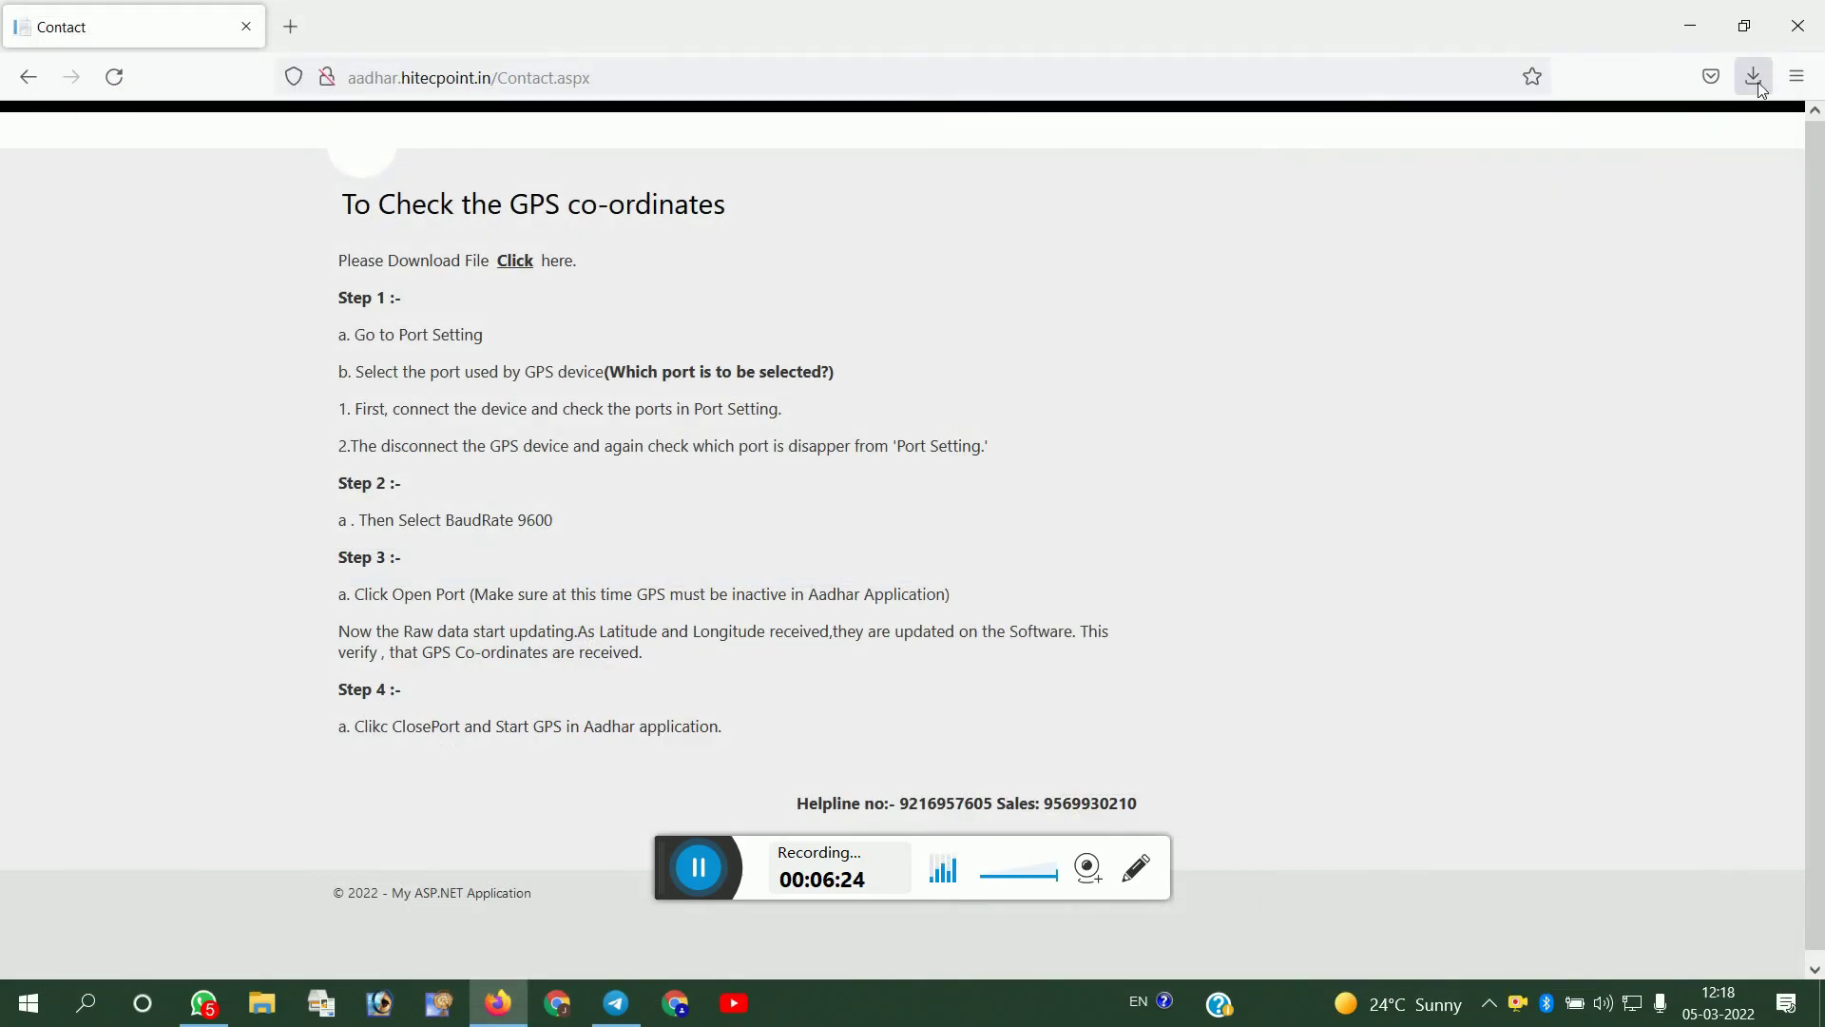
Start the J-Nav GPS Analyzer again from the browser's downloads and open port COM2 with automatic baud rate.
{"action": "left_click", "coordinate": [1754, 76]}
{"action": "left_click", "coordinate": [1471, 131]}
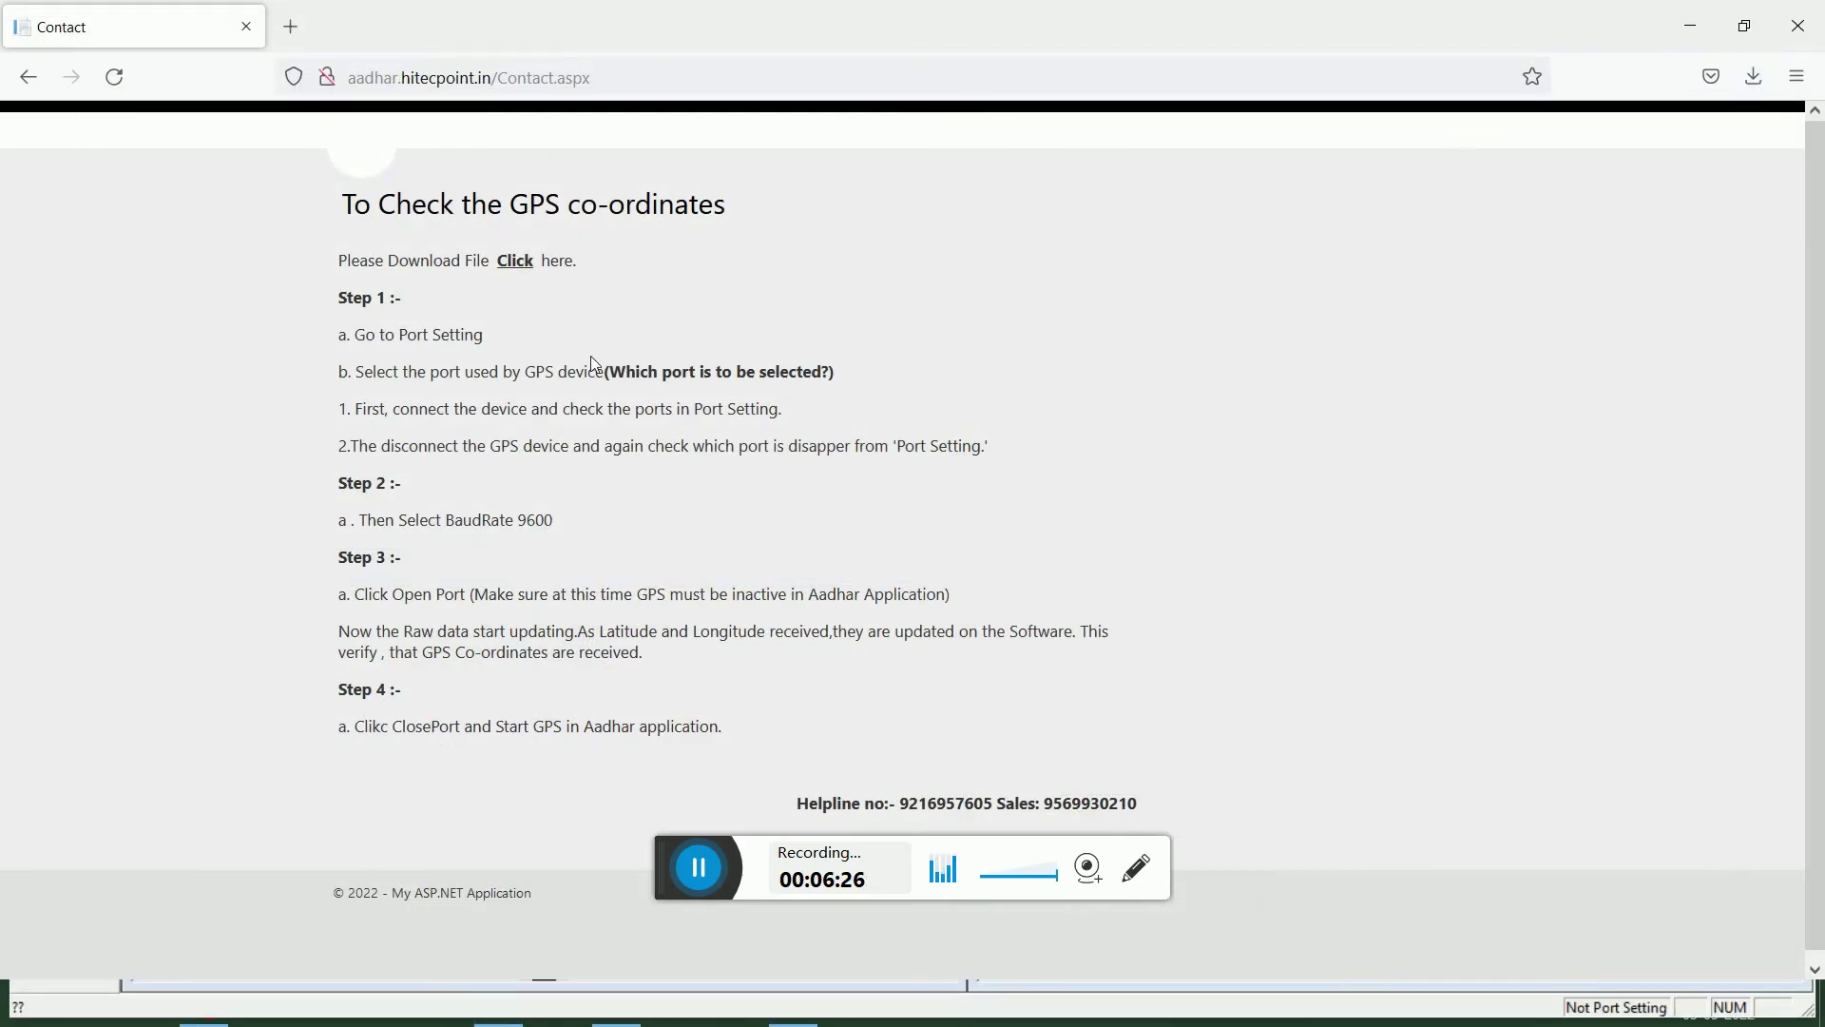
{"action": "left_click", "coordinate": [1774, 95]}
{"action": "left_click", "coordinate": [1499, 124]}
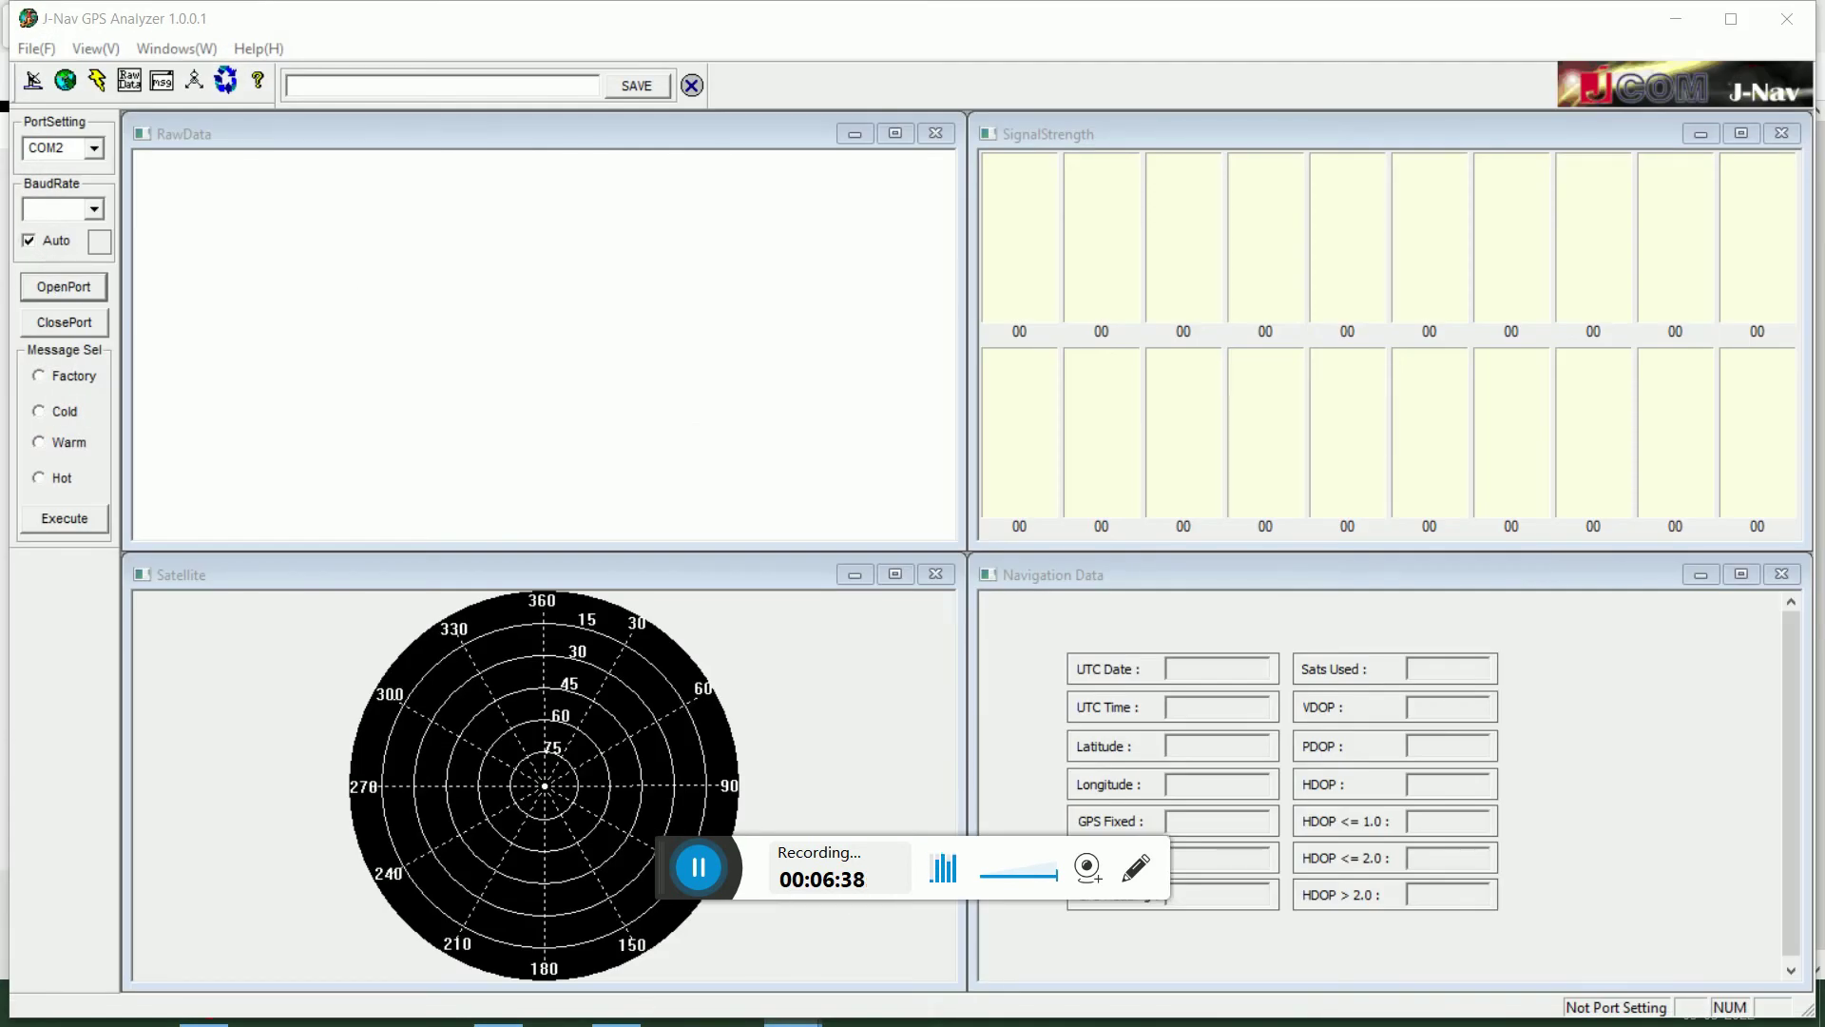
{"action": "left_click", "coordinate": [77, 294]}
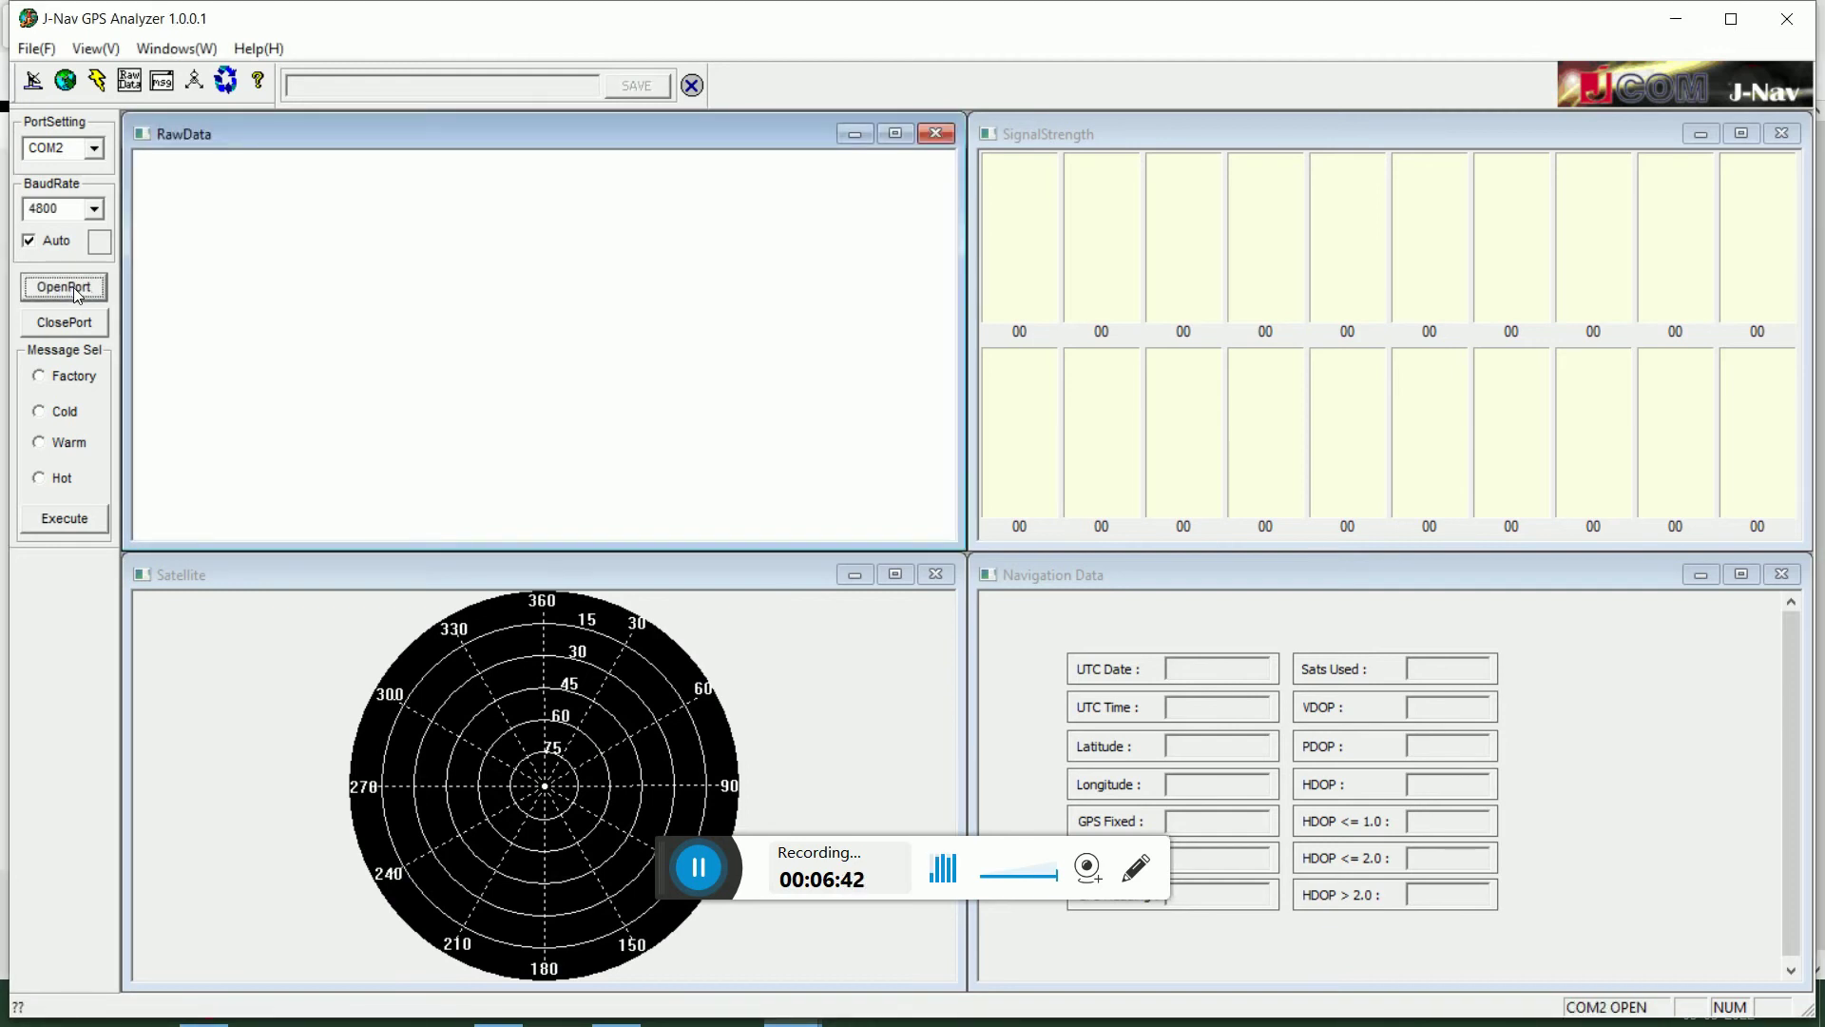